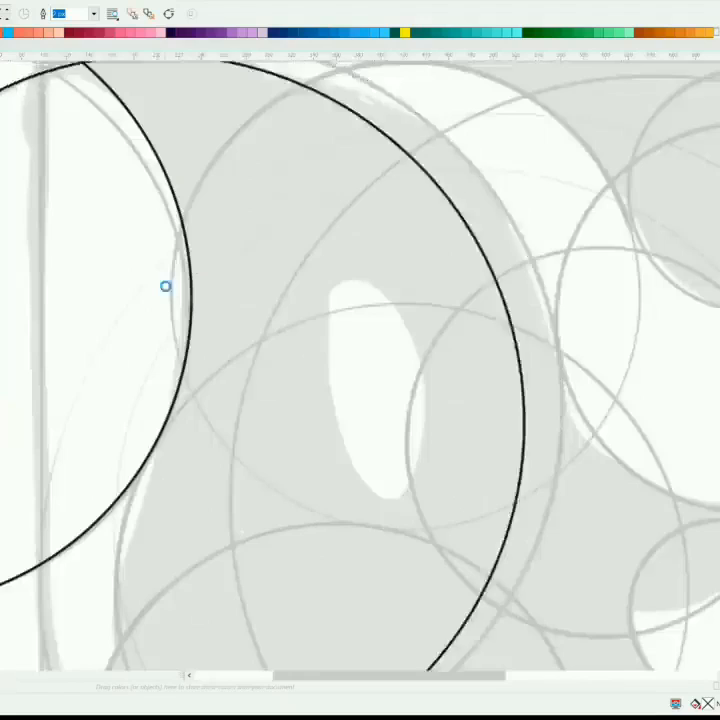
- Duplicate the left circle and align the copy with the sketch's middle circle, touching the left circle's edge
{"action": "scroll", "coordinate": [90, 344], "scroll_direction": "up", "scroll_amount": 3}
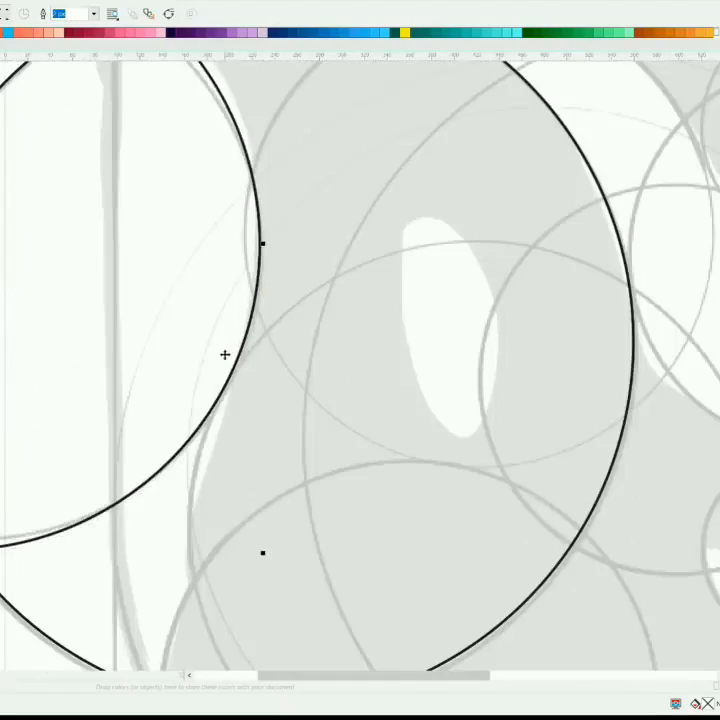
{"action": "scroll", "coordinate": [164, 361], "scroll_direction": "down", "scroll_amount": 2}
{"action": "left_click_drag", "start_coordinate": [10, 362], "coordinate": [186, 448]}
{"action": "right_click", "coordinate": [186, 448]}
{"action": "left_click_drag", "start_coordinate": [172, 390], "coordinate": [130, 363]}
{"action": "scroll", "coordinate": [133, 387], "scroll_direction": "up", "scroll_amount": 2}
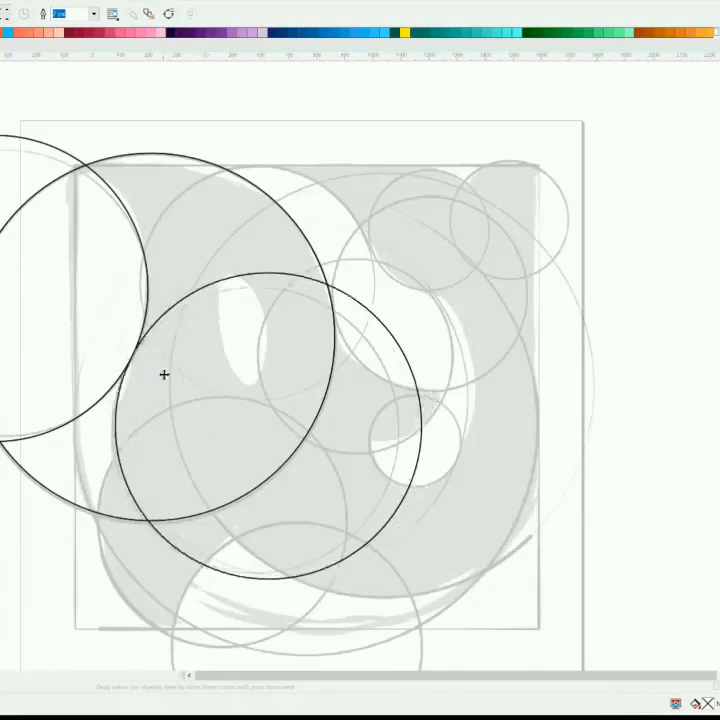
- Duplicate the middle circle toward its lower left and shrink the copy to fit the sketch's lower-left circle
{"action": "scroll", "coordinate": [165, 374], "scroll_direction": "down", "scroll_amount": 1}
{"action": "left_click_drag", "start_coordinate": [204, 387], "coordinate": [188, 444]}
{"action": "right_click", "coordinate": [188, 444]}
{"action": "mouse_move", "coordinate": [237, 505]}
{"action": "left_mouse_down"}
{"action": "mouse_move", "coordinate": [265, 530]}
{"action": "mouse_move", "coordinate": [238, 492]}
{"action": "mouse_move", "coordinate": [242, 497]}
{"action": "left_mouse_up"}
- Duplicate the lower-left circle and place the copy over the sketch's bottom circle
{"action": "scroll", "coordinate": [152, 477], "scroll_direction": "up", "scroll_amount": 1}
{"action": "mouse_move", "coordinate": [262, 432]}
{"action": "left_mouse_down"}
{"action": "mouse_move", "coordinate": [349, 537]}
{"action": "mouse_move", "coordinate": [342, 550]}
{"action": "left_mouse_up"}
{"action": "right_click", "coordinate": [342, 550]}
{"action": "scroll", "coordinate": [317, 423], "scroll_direction": "down", "scroll_amount": 1}
{"action": "key", "text": "Escape"}
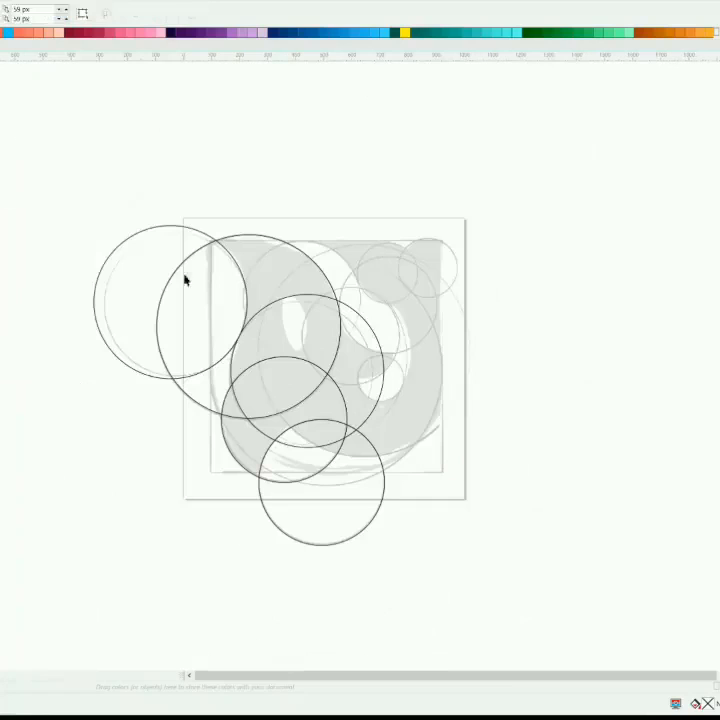
- Create a page-sized square frame and scale it down to sit just outside the sketch's square border
{"action": "left_click", "coordinate": [341, 337]}
{"action": "key", "text": "Tab"}
{"action": "key", "text": "Tab"}
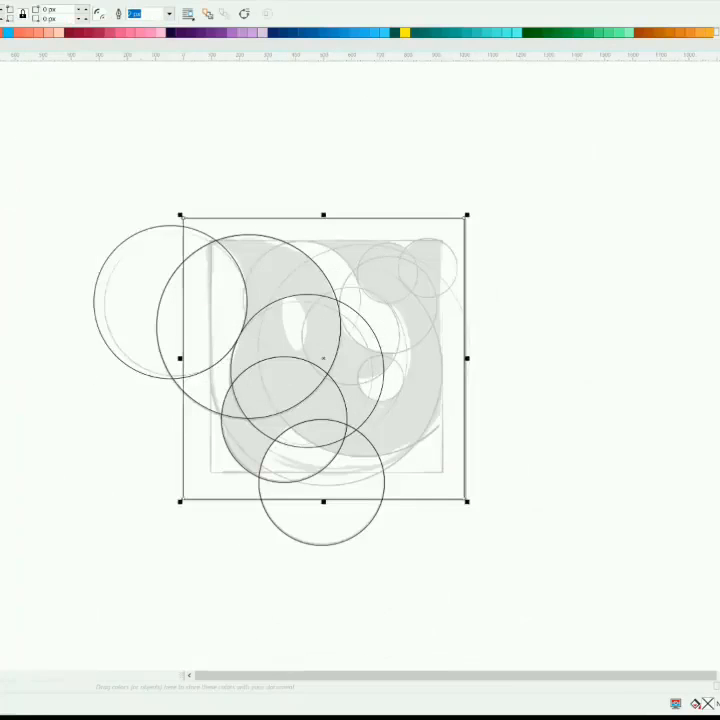
{"action": "scroll", "coordinate": [467, 227], "scroll_direction": "up", "scroll_amount": 1}
{"action": "scroll", "coordinate": [435, 247], "scroll_direction": "down", "scroll_amount": 1}
{"action": "scroll", "coordinate": [344, 378], "scroll_direction": "up", "scroll_amount": 1}
{"action": "left_click_drag", "start_coordinate": [553, 79], "coordinate": [522, 106]}
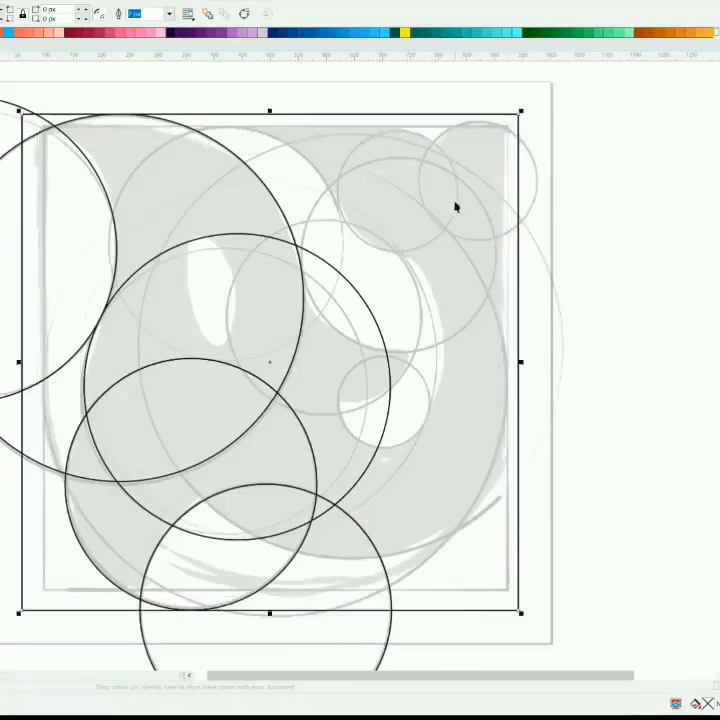
{"action": "left_click", "coordinate": [637, 323]}
- Unlock the background sketch bitmap and lock it again behind the tracing shapes
{"action": "scroll", "coordinate": [284, 344], "scroll_direction": "down", "scroll_amount": 1}
{"action": "scroll", "coordinate": [362, 468], "scroll_direction": "up", "scroll_amount": 1}
{"action": "scroll", "coordinate": [399, 436], "scroll_direction": "down", "scroll_amount": 2}
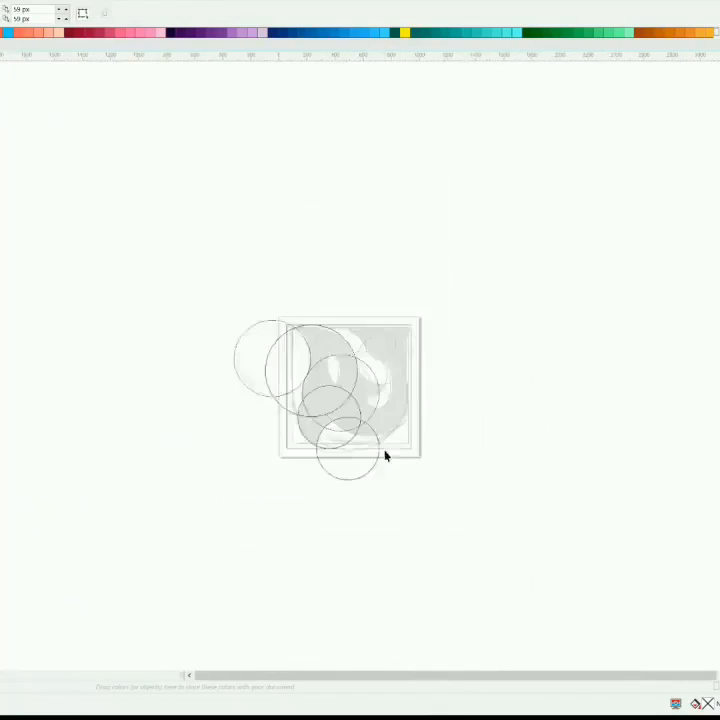
{"action": "scroll", "coordinate": [385, 452], "scroll_direction": "up", "scroll_amount": 1}
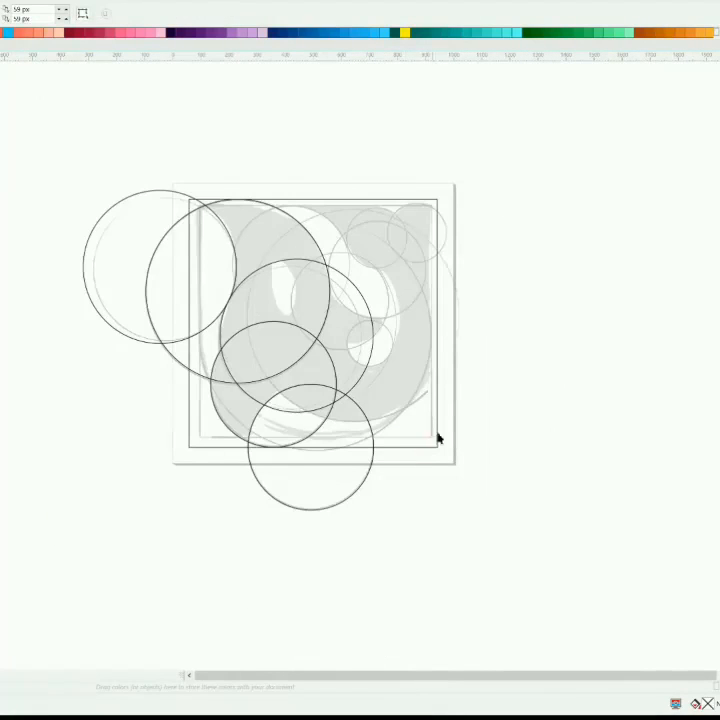
{"action": "right_click", "coordinate": [472, 307]}
{"action": "left_click", "coordinate": [505, 344]}
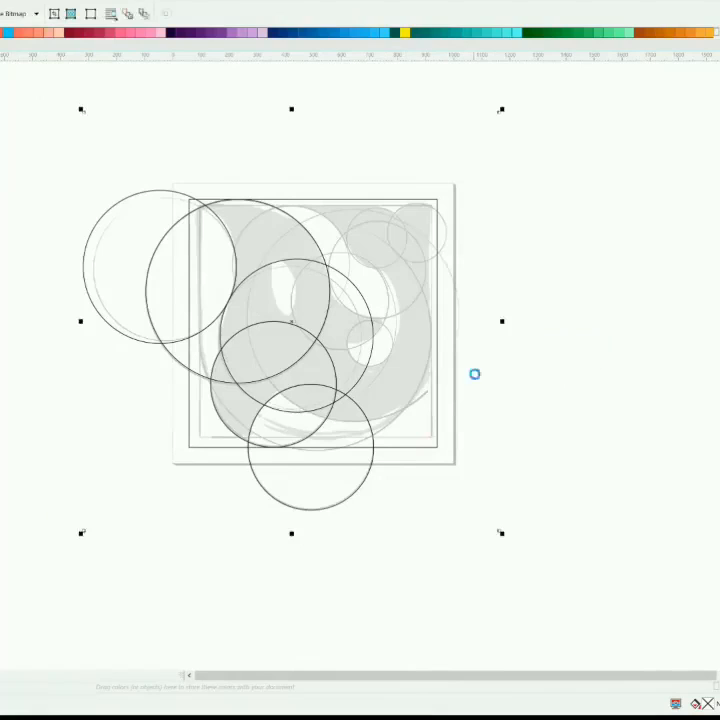
{"action": "key", "text": "Escape"}
{"action": "right_click", "coordinate": [465, 384]}
{"action": "left_click", "coordinate": [510, 236]}
{"action": "left_click", "coordinate": [554, 397]}
- Draw a large circle inside the square frame so that it touches all four sides
{"action": "scroll", "coordinate": [306, 285], "scroll_direction": "up", "scroll_amount": 1}
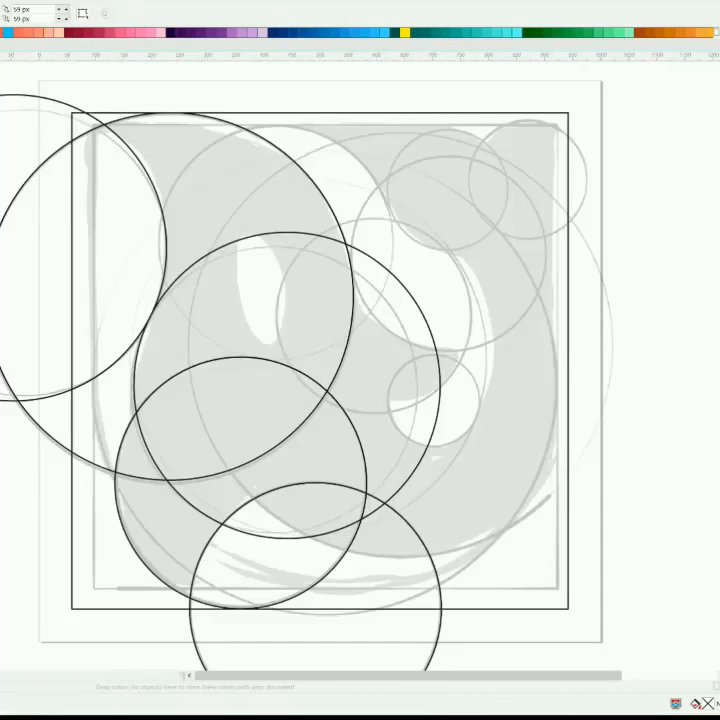
{"action": "left_click_drag", "start_coordinate": [98, 161], "coordinate": [303, 365]}
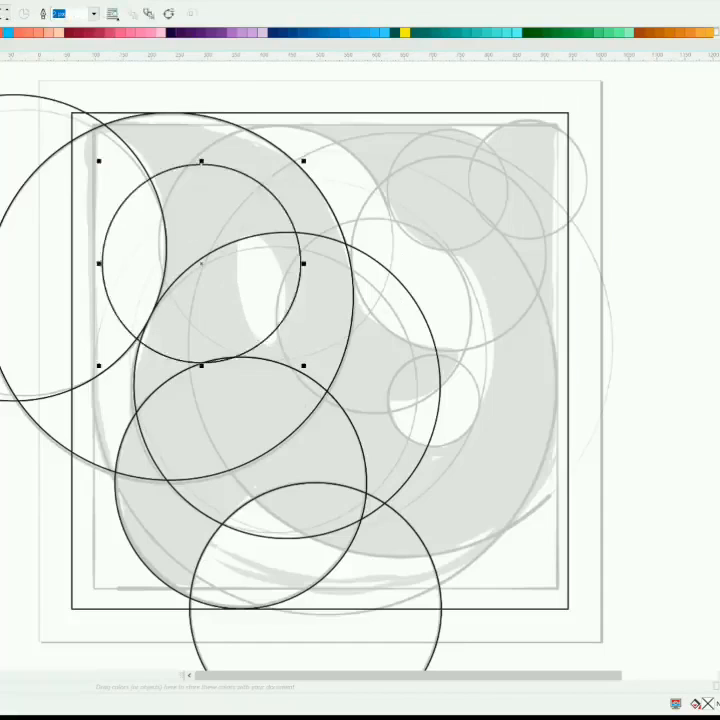
{"action": "key", "text": "ctrl+z"}
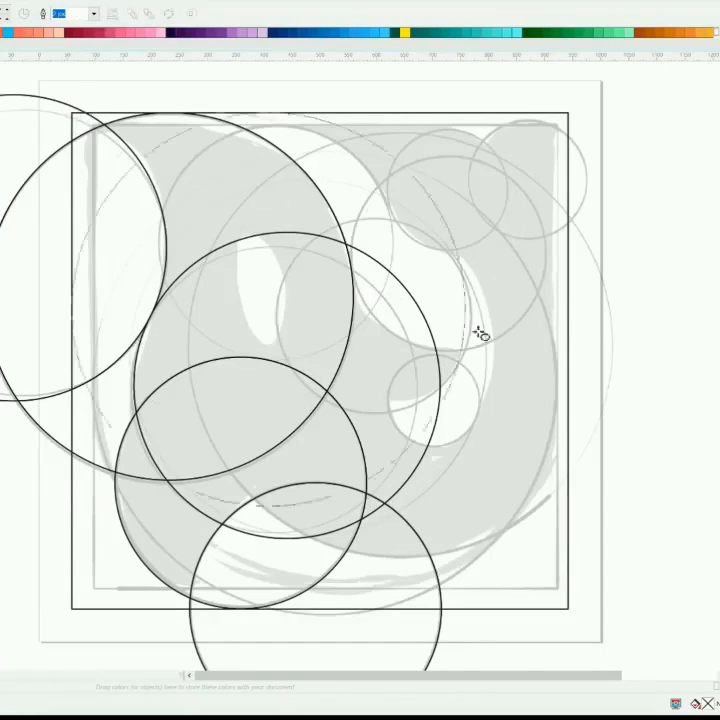
{"action": "left_click_drag", "start_coordinate": [569, 356], "coordinate": [568, 359]}
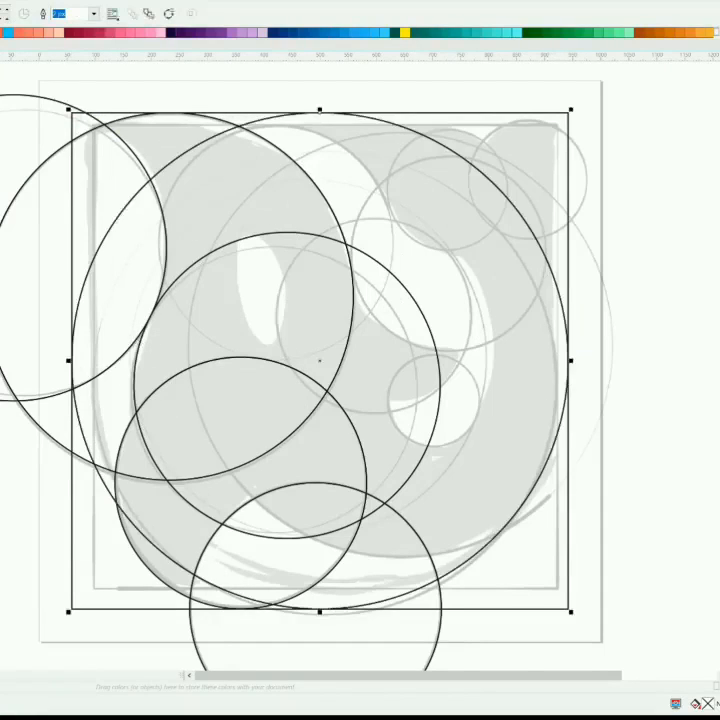
{"action": "left_click", "coordinate": [596, 196]}
- Duplicate the middle circle, shrink the copy and fit it over the sketch's upper-right circle at the neck curve
{"action": "left_click_drag", "start_coordinate": [383, 338], "coordinate": [460, 172]}
{"action": "key", "text": "ctrl+z"}
{"action": "left_click_drag", "start_coordinate": [405, 290], "coordinate": [598, 137]}
{"action": "right_click", "coordinate": [598, 137]}
{"action": "left_click_drag", "start_coordinate": [634, 387], "coordinate": [576, 328]}
{"action": "left_click", "coordinate": [438, 297]}
{"action": "left_click_drag", "start_coordinate": [387, 252], "coordinate": [352, 269]}
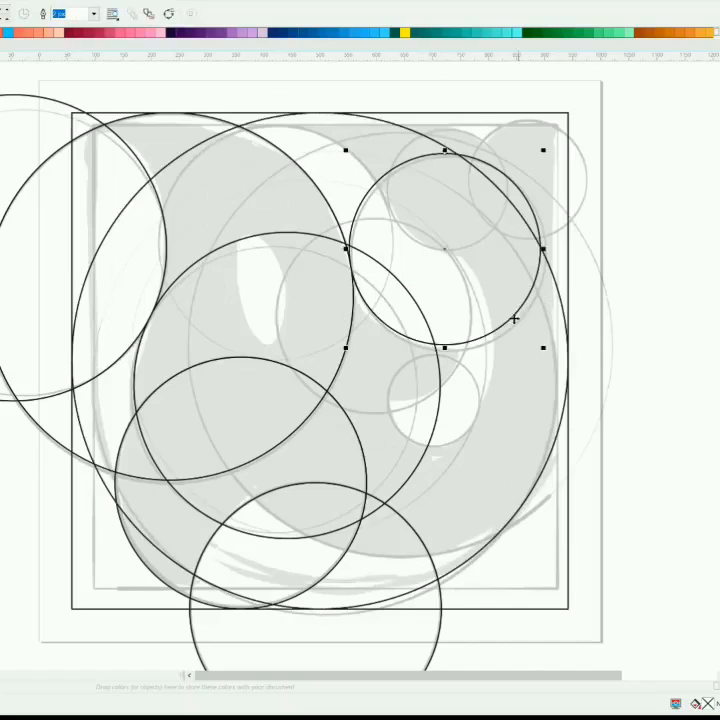
- Duplicate the upper-right circle and place the copy over the sketch's central circle of the same size
{"action": "left_click_drag", "start_coordinate": [501, 315], "coordinate": [432, 384]}
{"action": "right_click", "coordinate": [432, 384]}
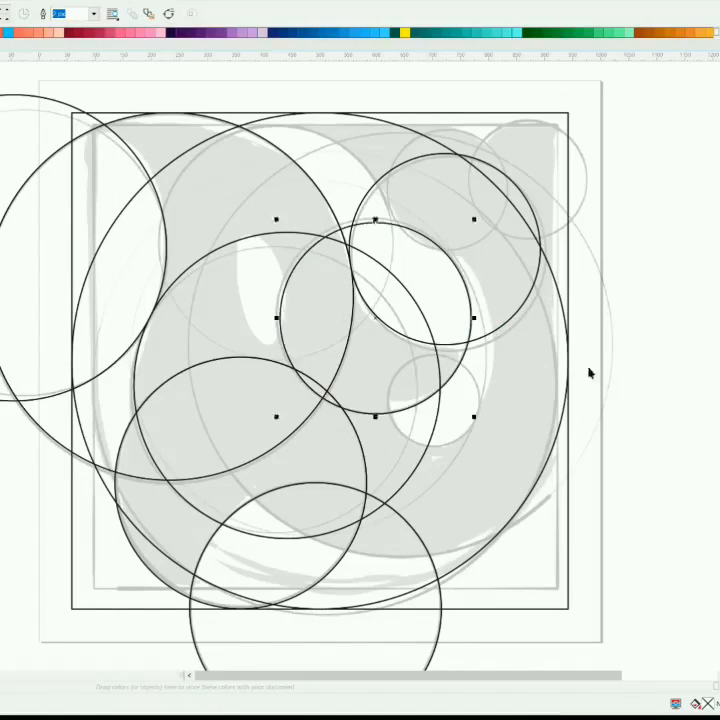
{"action": "left_click", "coordinate": [713, 290]}
- Convert the left circle to an arc running from the frame's top edge to its contact with the middle circle
{"action": "left_click", "coordinate": [54, 197]}
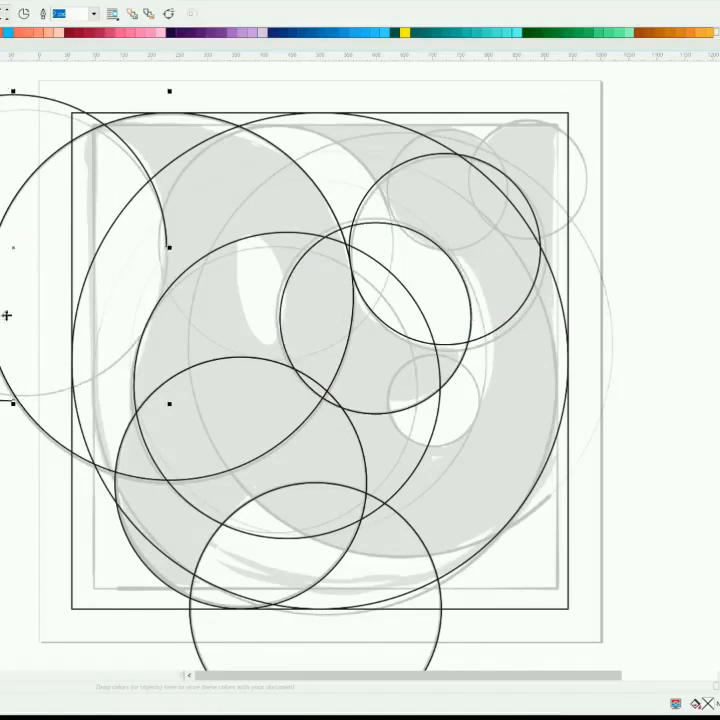
{"action": "key", "text": "F10"}
{"action": "left_click_drag", "start_coordinate": [13, 401], "coordinate": [88, 116]}
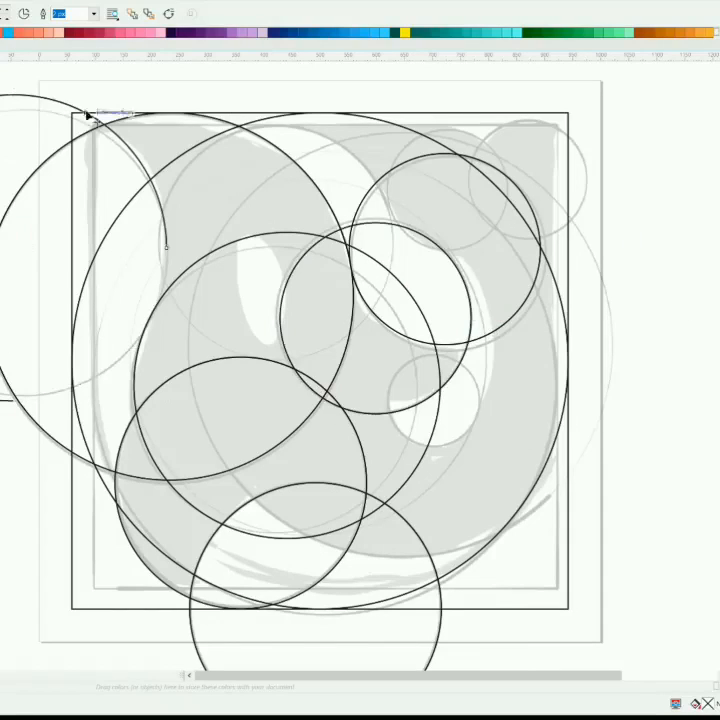
{"action": "left_click_drag", "start_coordinate": [148, 320], "coordinate": [149, 318]}
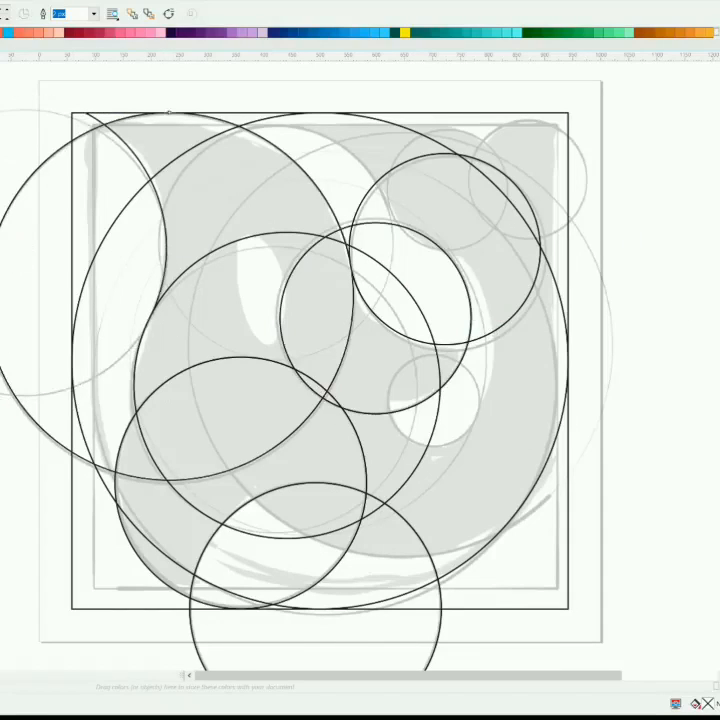
- Trim the large upper-left circle to an arc from the frame's top edge to its contact with the upper-right circle
{"action": "left_click_drag", "start_coordinate": [169, 114], "coordinate": [352, 236]}
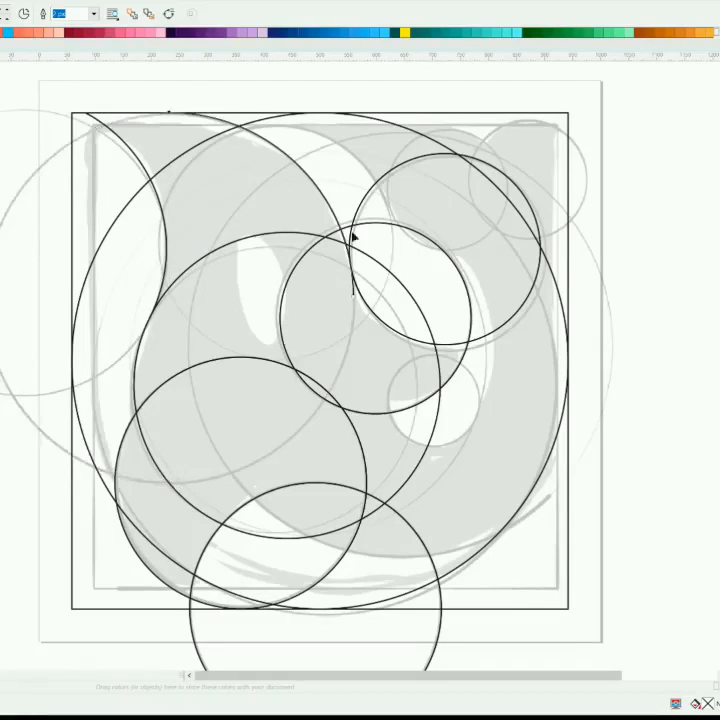
{"action": "scroll", "coordinate": [358, 281], "scroll_direction": "up", "scroll_amount": 2}
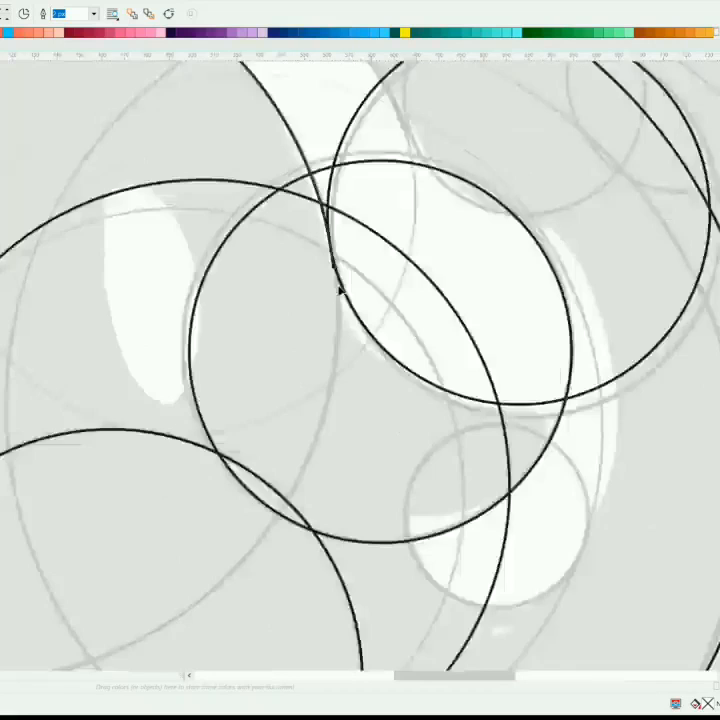
{"action": "scroll", "coordinate": [340, 290], "scroll_direction": "up", "scroll_amount": 1}
{"action": "scroll", "coordinate": [323, 315], "scroll_direction": "down", "scroll_amount": 1}
{"action": "scroll", "coordinate": [398, 225], "scroll_direction": "down", "scroll_amount": 3}
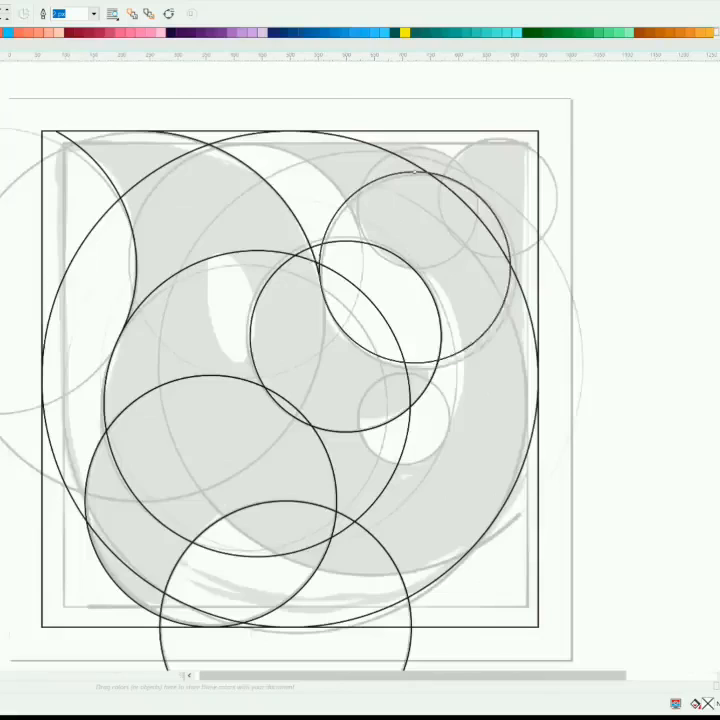
- Convert the upper-right and central circles to arcs that meet at their lower-right intersection and form a pointed tip
{"action": "left_click", "coordinate": [2, 13]}
{"action": "left_click_drag", "start_coordinate": [306, 251], "coordinate": [318, 280]}
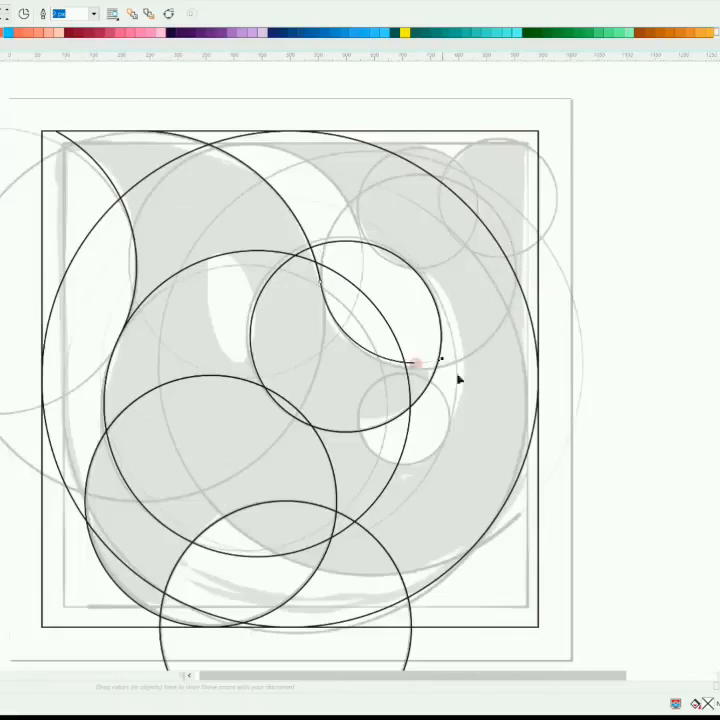
{"action": "left_click", "coordinate": [439, 318]}
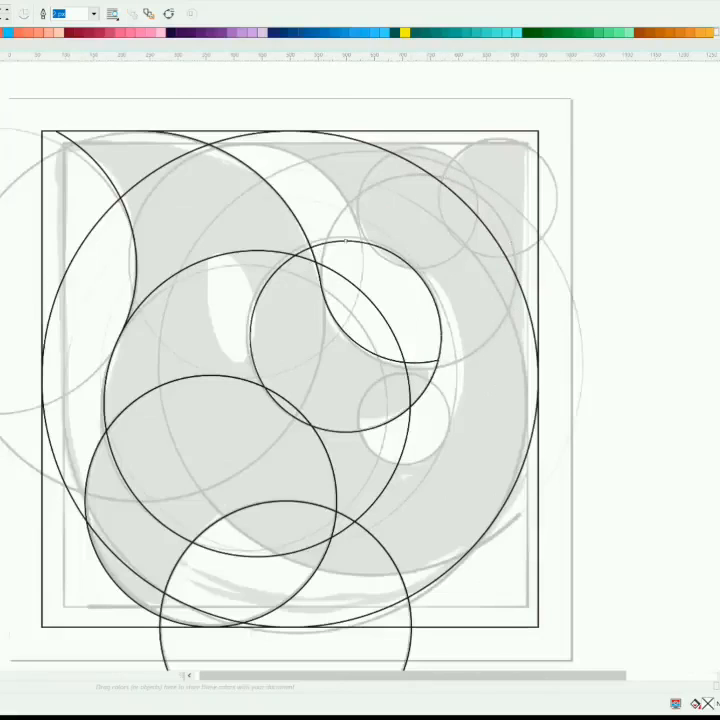
{"action": "left_click", "coordinate": [2, 13]}
{"action": "left_click_drag", "start_coordinate": [442, 338], "coordinate": [368, 460]}
- Convert the lower-left circle to an arc running between the middle circle and the bottom circle
{"action": "scroll", "coordinate": [246, 501], "scroll_direction": "down", "scroll_amount": 2}
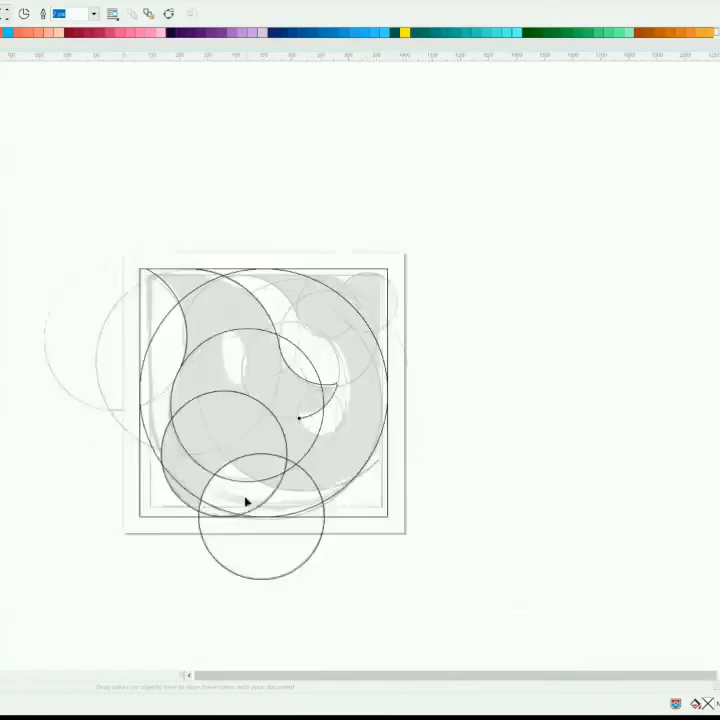
{"action": "scroll", "coordinate": [246, 507], "scroll_direction": "up", "scroll_amount": 2}
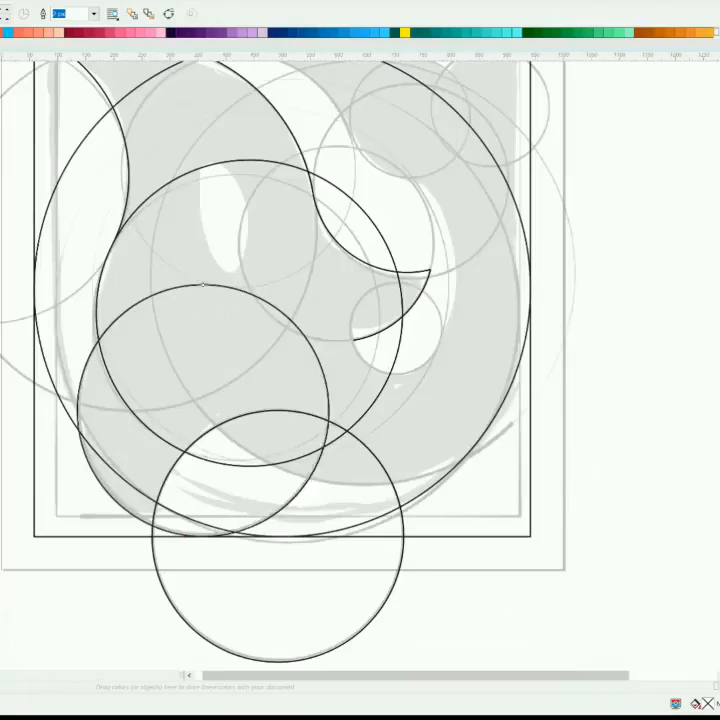
{"action": "left_click", "coordinate": [2, 13]}
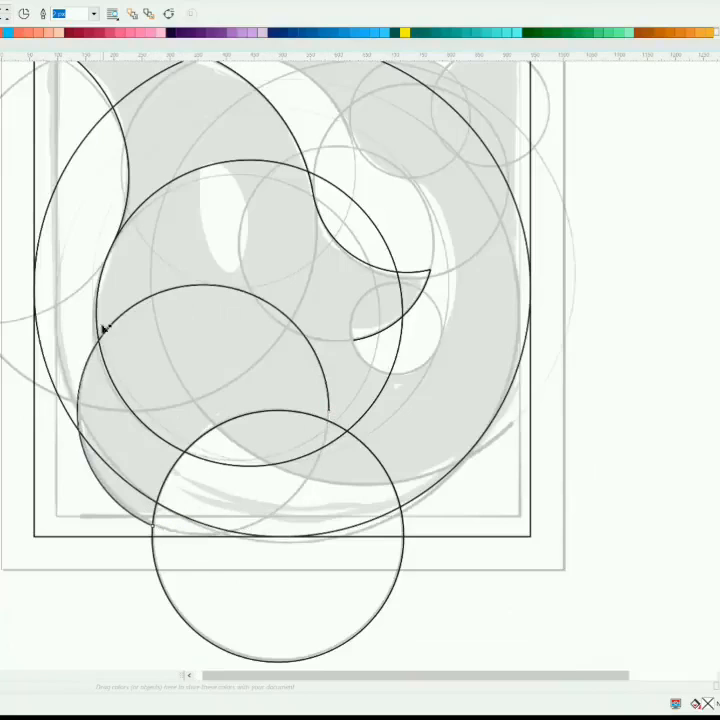
{"action": "left_click_drag", "start_coordinate": [97, 341], "coordinate": [98, 342]}
- Trim the bottom circle to its upper-left arc, joining the end of the lower-left arc to the sketch's inner curve
{"action": "scroll", "coordinate": [98, 343], "scroll_direction": "up", "scroll_amount": 2}
{"action": "scroll", "coordinate": [111, 343], "scroll_direction": "down", "scroll_amount": 3}
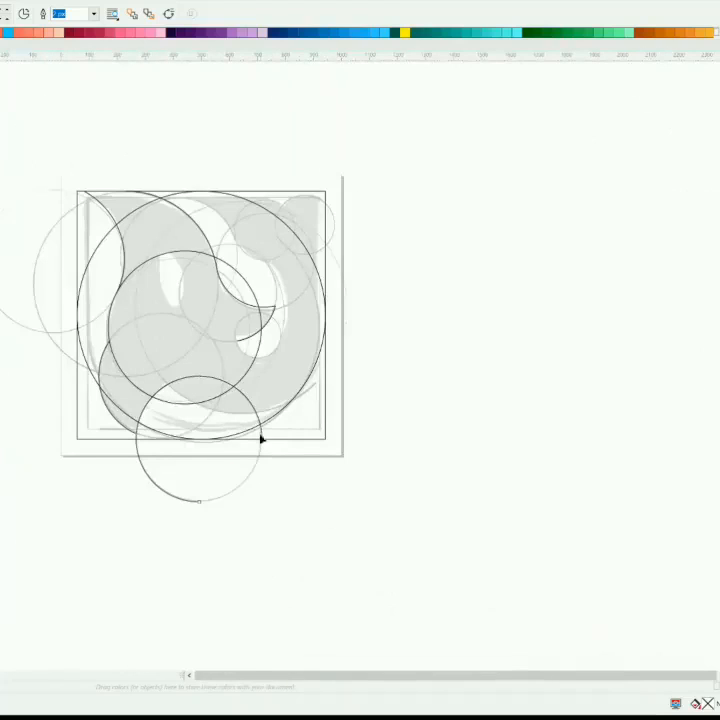
{"action": "left_click_drag", "start_coordinate": [169, 384], "coordinate": [169, 384]}
{"action": "left_click_drag", "start_coordinate": [200, 502], "coordinate": [136, 434]}
- Convert the large circle inside the frame to an arc, keeping its lower half between the frame's two sides
{"action": "scroll", "coordinate": [135, 435], "scroll_direction": "up", "scroll_amount": 1}
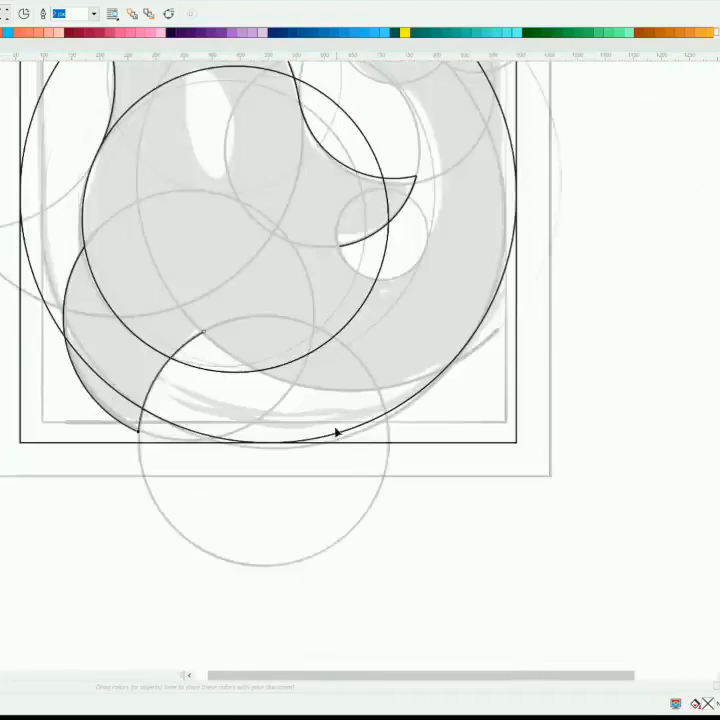
{"action": "scroll", "coordinate": [336, 432], "scroll_direction": "down", "scroll_amount": 1}
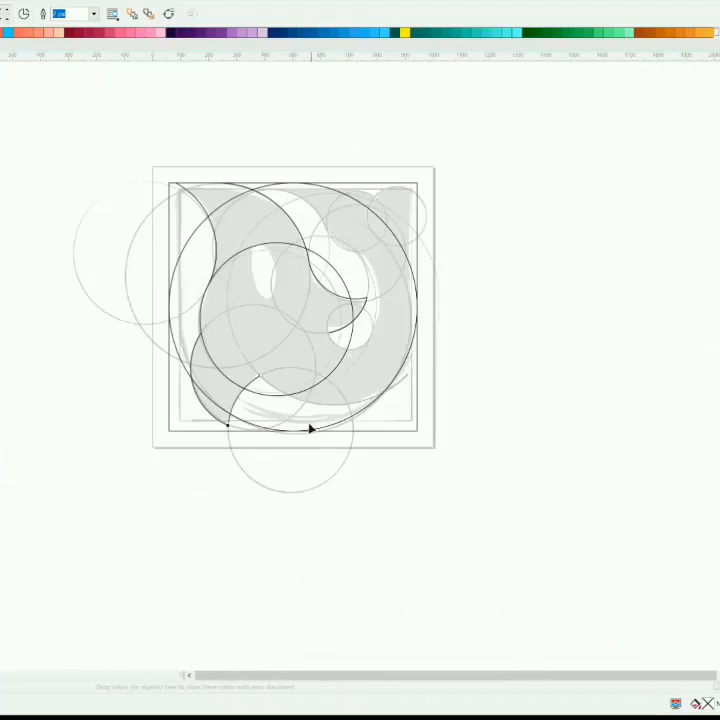
{"action": "left_click", "coordinate": [182, 254]}
{"action": "left_click", "coordinate": [2, 14]}
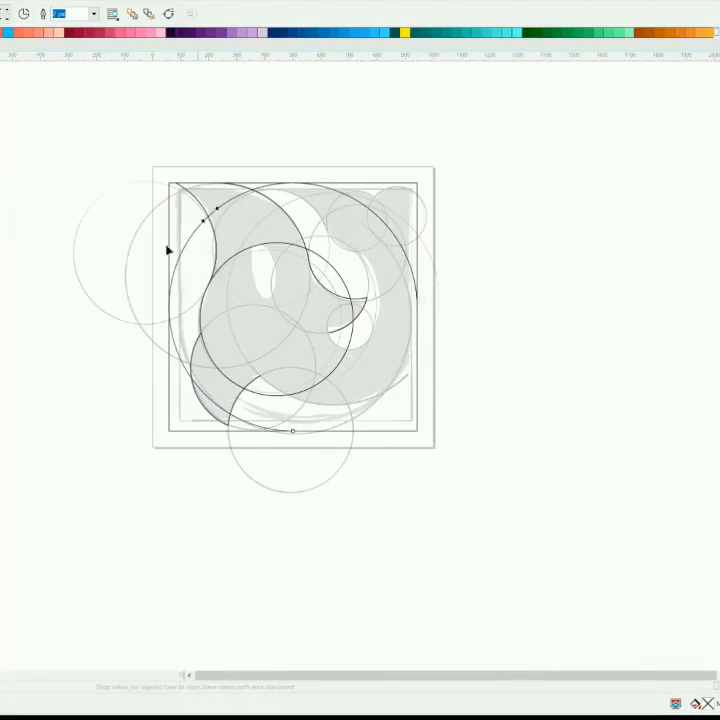
{"action": "left_click_drag", "start_coordinate": [168, 250], "coordinate": [297, 437]}
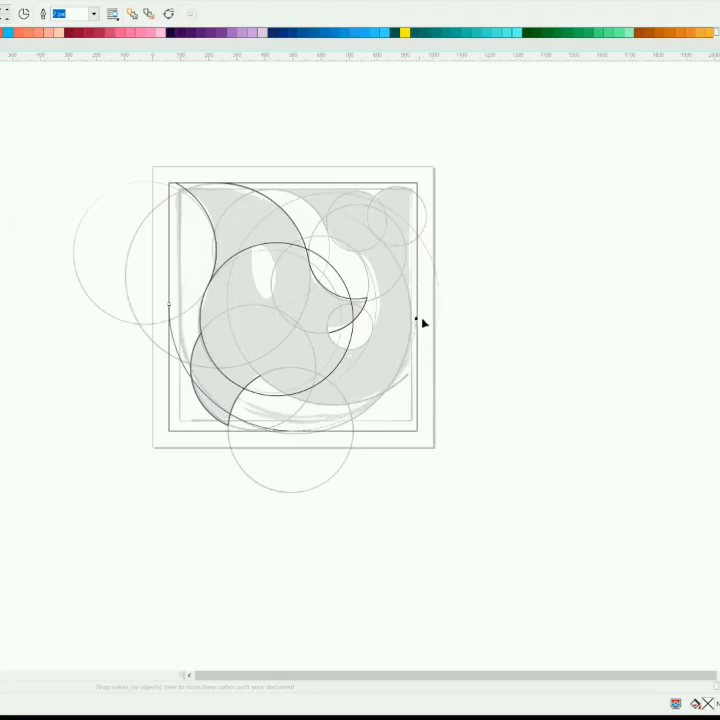
{"action": "left_click_drag", "start_coordinate": [430, 314], "coordinate": [409, 357]}
{"action": "left_click", "coordinate": [274, 448]}
{"action": "left_click_drag", "start_coordinate": [314, 427], "coordinate": [345, 340]}
{"action": "key", "text": "ctrl+z"}
{"action": "left_click", "coordinate": [135, 346]}
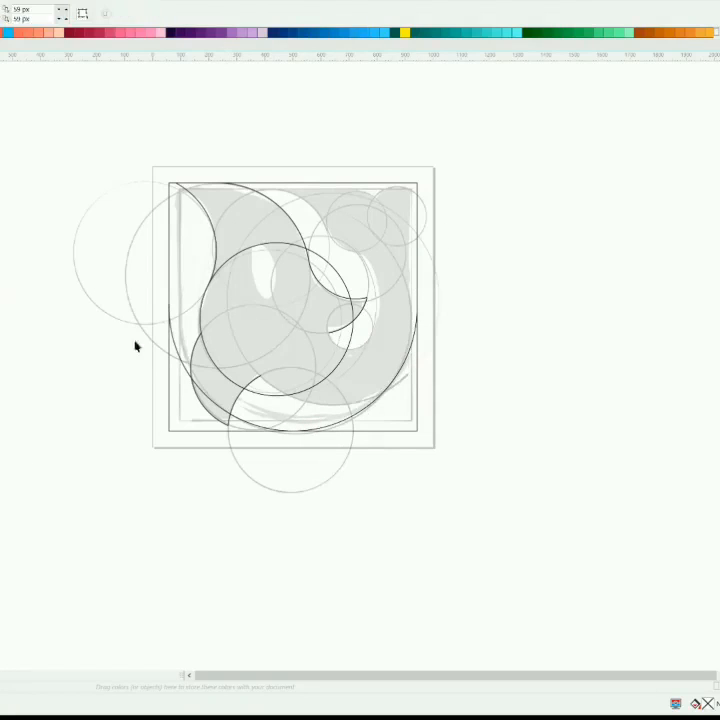
- Draw a large circle right of centre, then move and enlarge it to follow the sketch's long curve at the lower right
{"action": "mouse_move", "coordinate": [256, 191]}
{"action": "left_mouse_down"}
{"action": "mouse_move", "coordinate": [410, 402]}
{"action": "mouse_move", "coordinate": [376, 408]}
{"action": "left_mouse_up"}
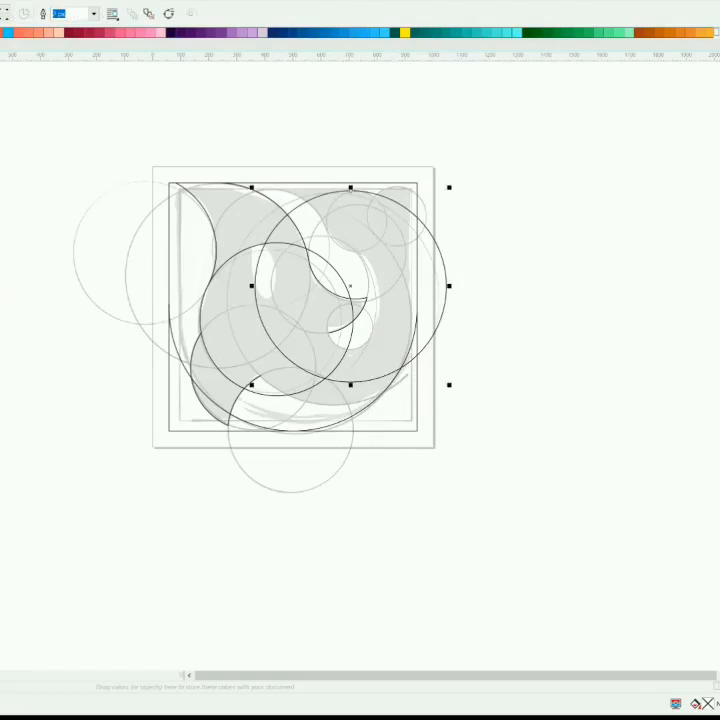
{"action": "left_click_drag", "start_coordinate": [260, 316], "coordinate": [232, 331]}
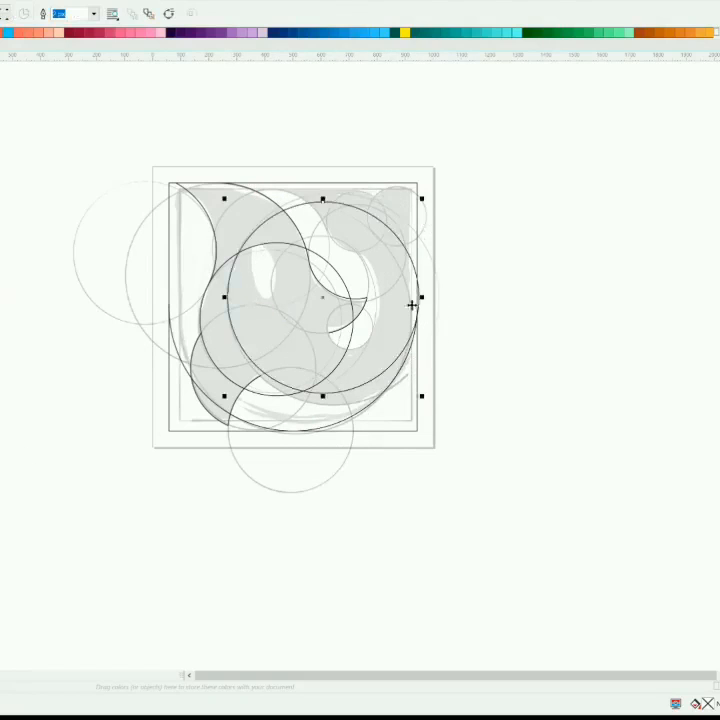
{"action": "left_click_drag", "start_coordinate": [425, 399], "coordinate": [431, 406]}
{"action": "left_click", "coordinate": [537, 415]}
{"action": "scroll", "coordinate": [350, 385], "scroll_direction": "up", "scroll_amount": 2}
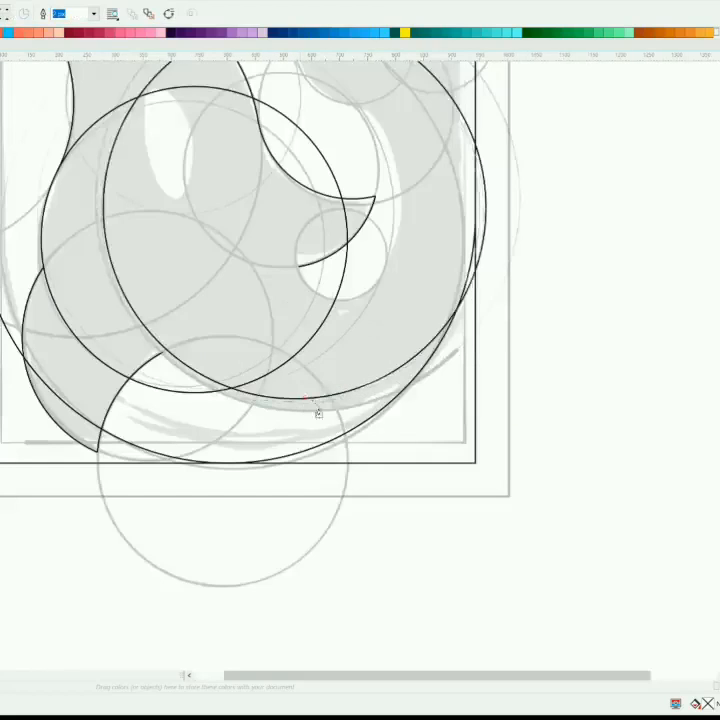
{"action": "scroll", "coordinate": [448, 299], "scroll_direction": "down", "scroll_amount": 2}
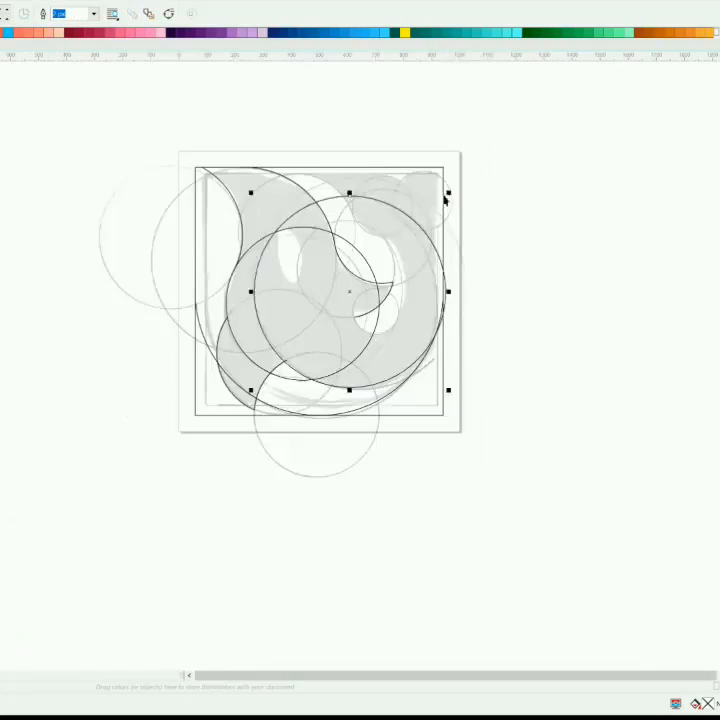
{"action": "left_click_drag", "start_coordinate": [470, 159], "coordinate": [468, 161]}
{"action": "scroll", "coordinate": [430, 399], "scroll_direction": "up", "scroll_amount": 1}
{"action": "left_click_drag", "start_coordinate": [503, 378], "coordinate": [508, 384]}
{"action": "scroll", "coordinate": [483, 418], "scroll_direction": "down", "scroll_amount": 1}
{"action": "left_click", "coordinate": [598, 386]}
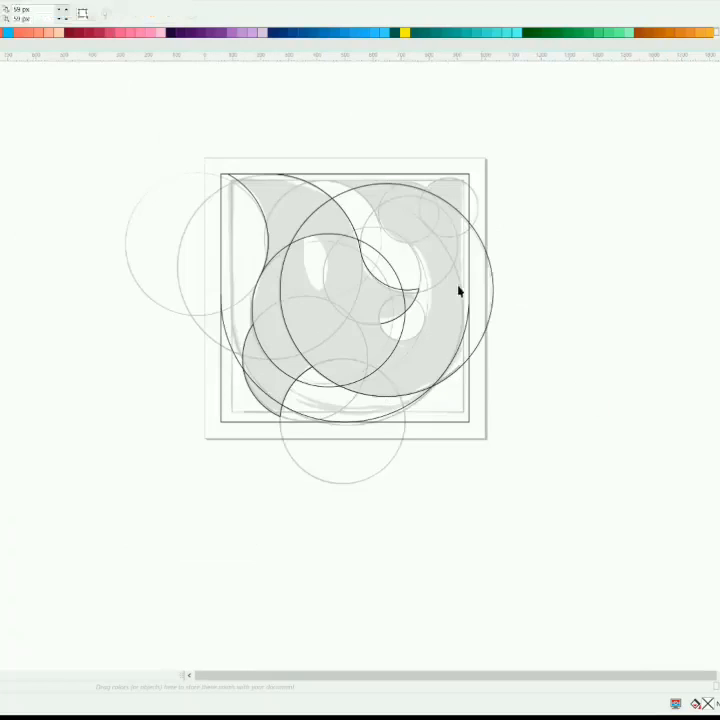
- Convert the new large circle to an arc running from the frame arc's lower-right side to the tip of the bottom arc
{"action": "left_click", "coordinate": [482, 270]}
{"action": "left_click", "coordinate": [4, 13]}
{"action": "key", "text": "F10"}
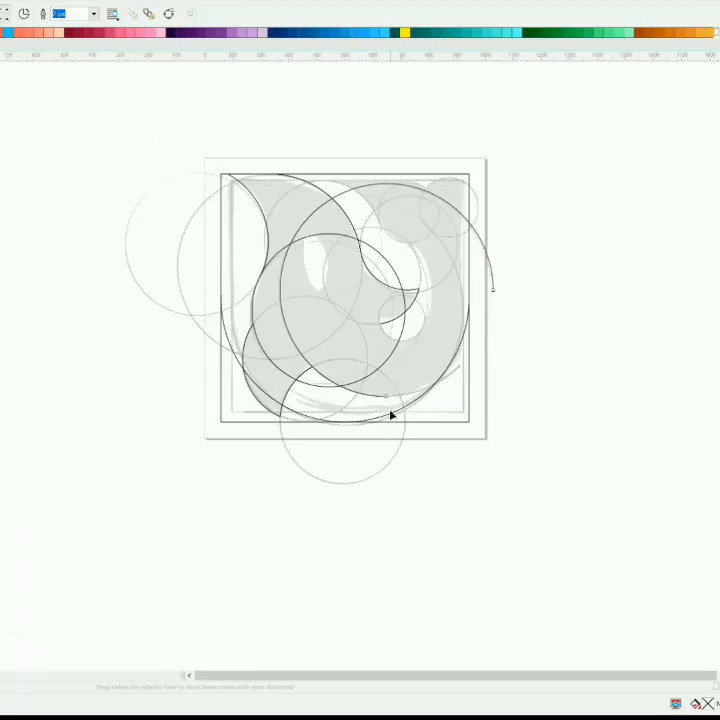
{"action": "left_click_drag", "start_coordinate": [386, 397], "coordinate": [431, 388]}
{"action": "scroll", "coordinate": [434, 383], "scroll_direction": "up", "scroll_amount": 2}
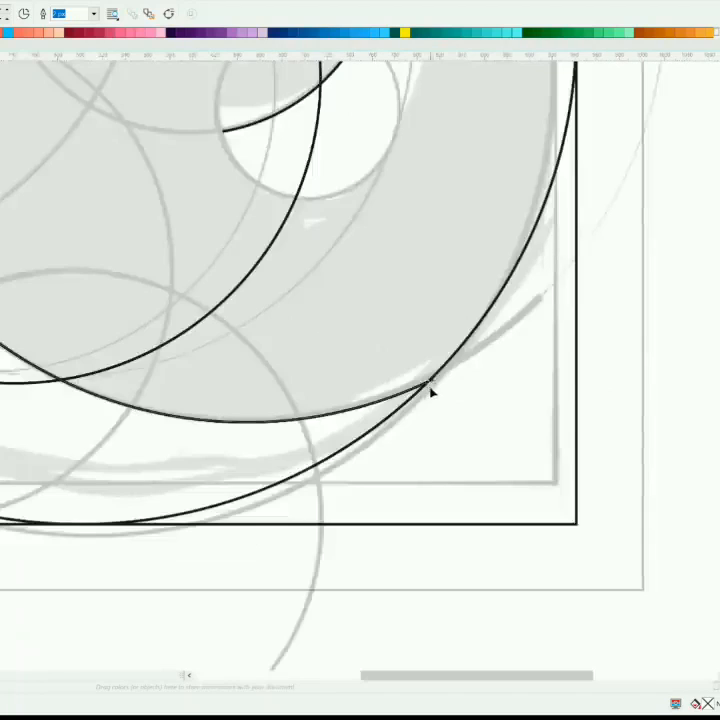
{"action": "scroll", "coordinate": [436, 388], "scroll_direction": "down", "scroll_amount": 2}
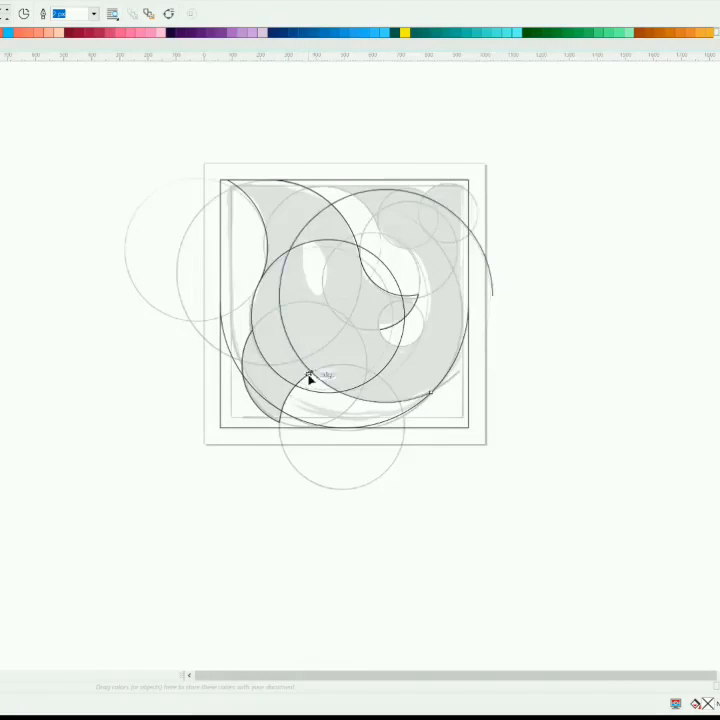
{"action": "scroll", "coordinate": [310, 378], "scroll_direction": "up", "scroll_amount": 2}
{"action": "scroll", "coordinate": [310, 368], "scroll_direction": "up", "scroll_amount": 1}
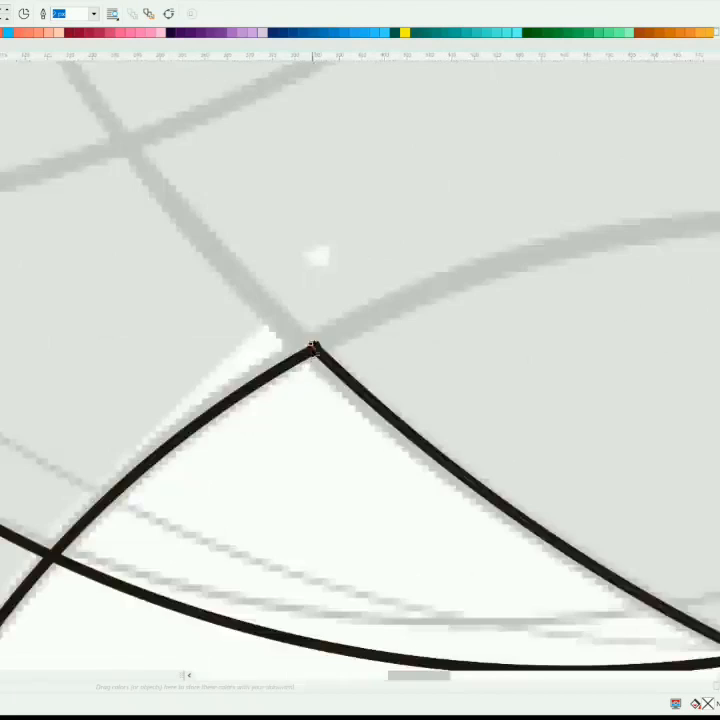
{"action": "scroll", "coordinate": [310, 366], "scroll_direction": "down", "scroll_amount": 3}
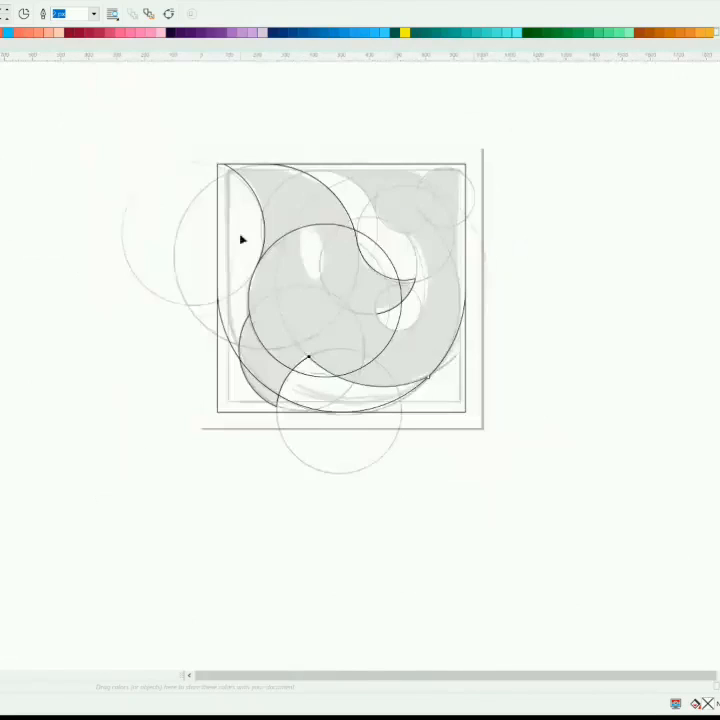
- Draw a small circle over the sketch's small round opening right of centre
{"action": "key", "text": "F7"}
{"action": "scroll", "coordinate": [405, 300], "scroll_direction": "up", "scroll_amount": 1}
{"action": "left_click_drag", "start_coordinate": [351, 271], "coordinate": [423, 360]}
{"action": "scroll", "coordinate": [359, 330], "scroll_direction": "up", "scroll_amount": 1}
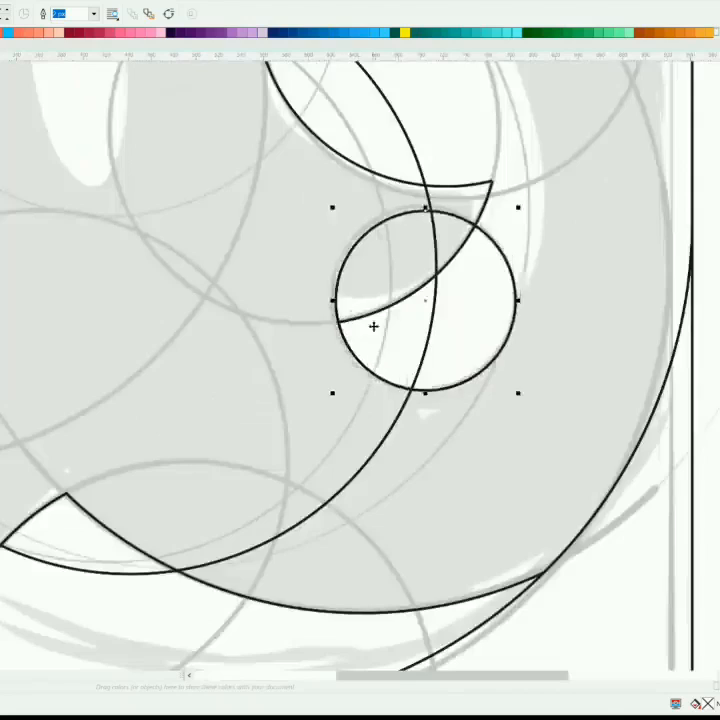
{"action": "scroll", "coordinate": [366, 329], "scroll_direction": "down", "scroll_amount": 1}
- Convert the small circle to its lower arc, starting at the end of the curve below the pointed tip
{"action": "key", "text": "Escape"}
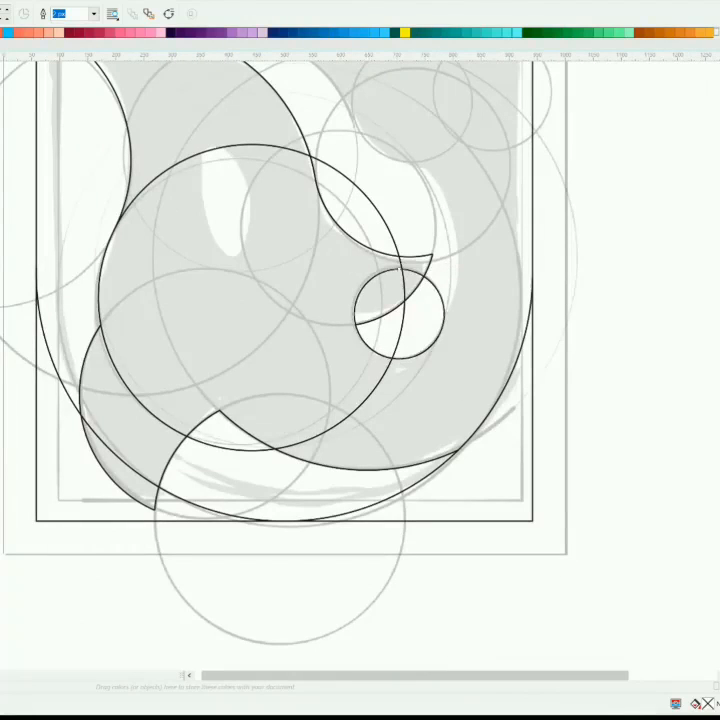
{"action": "left_click_drag", "start_coordinate": [399, 269], "coordinate": [446, 314]}
{"action": "left_click_drag", "start_coordinate": [308, 273], "coordinate": [400, 365]}
- Draw a circle around the sketch's inner right curve, enlarging and moving it until it touches the small arc's right side
{"action": "key", "text": "F7"}
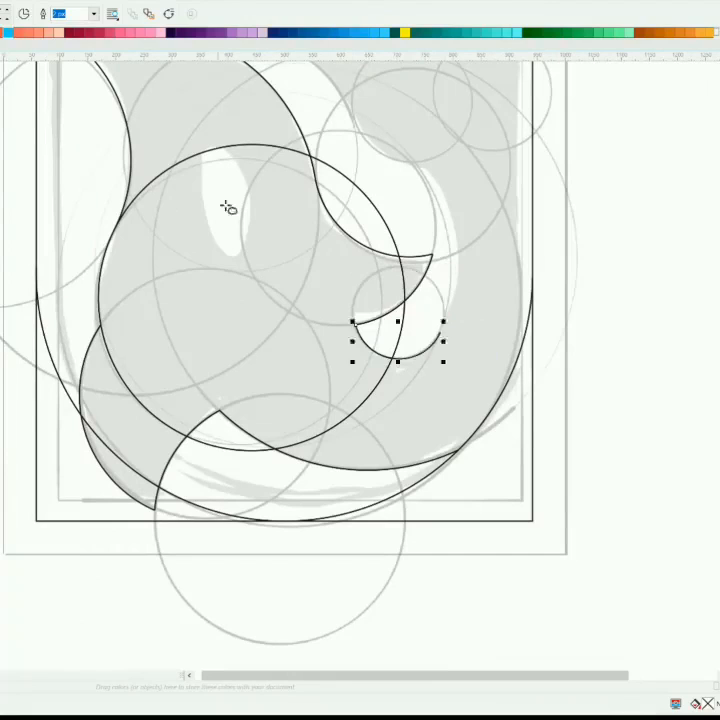
{"action": "left_click_drag", "start_coordinate": [177, 150], "coordinate": [444, 429]}
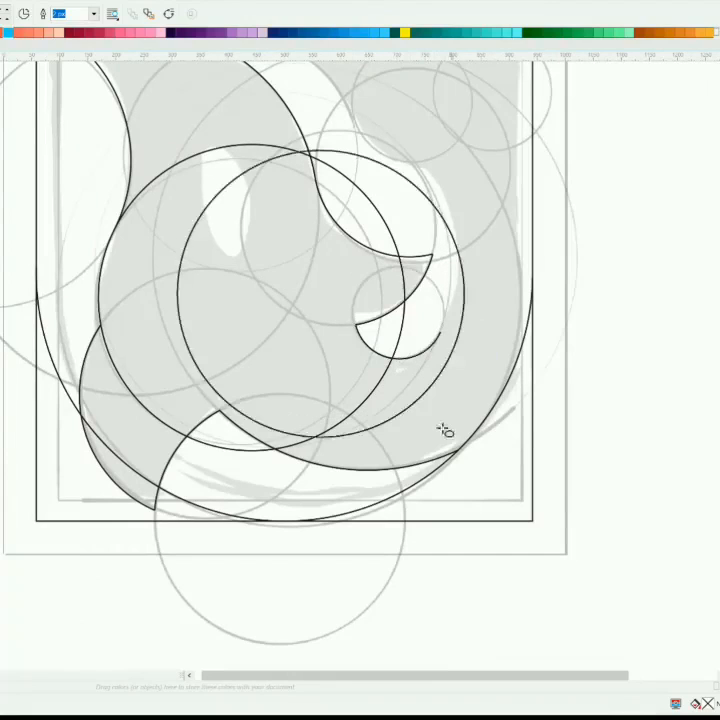
{"action": "left_click_drag", "start_coordinate": [432, 276], "coordinate": [440, 290]}
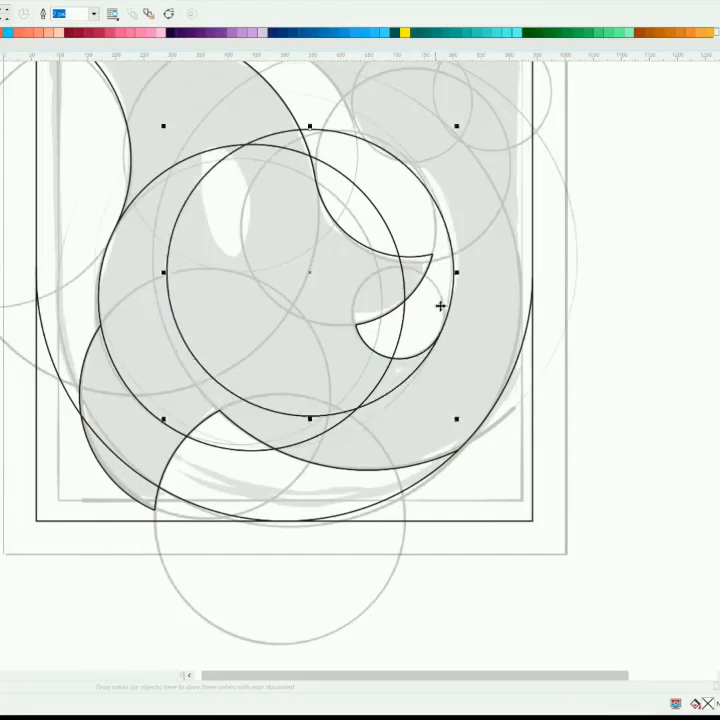
{"action": "mouse_move", "coordinate": [461, 423]}
{"action": "left_mouse_down"}
{"action": "mouse_move", "coordinate": [482, 434]}
{"action": "mouse_move", "coordinate": [473, 436]}
{"action": "left_mouse_up"}
{"action": "mouse_move", "coordinate": [449, 345]}
{"action": "left_mouse_down"}
{"action": "mouse_move", "coordinate": [450, 332]}
{"action": "mouse_move", "coordinate": [435, 343]}
{"action": "left_mouse_up"}
{"action": "scroll", "coordinate": [435, 343], "scroll_direction": "up", "scroll_amount": 1}
- Adjust the small arc's right end so that it lies on the newly drawn circle
{"action": "left_click", "coordinate": [382, 374]}
{"action": "key", "text": "F10"}
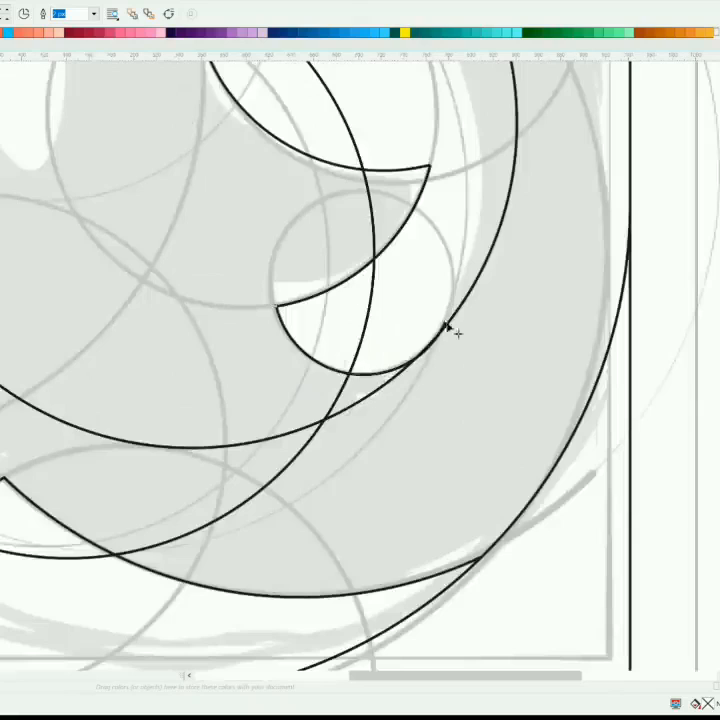
{"action": "scroll", "coordinate": [458, 330], "scroll_direction": "down", "scroll_amount": 3}
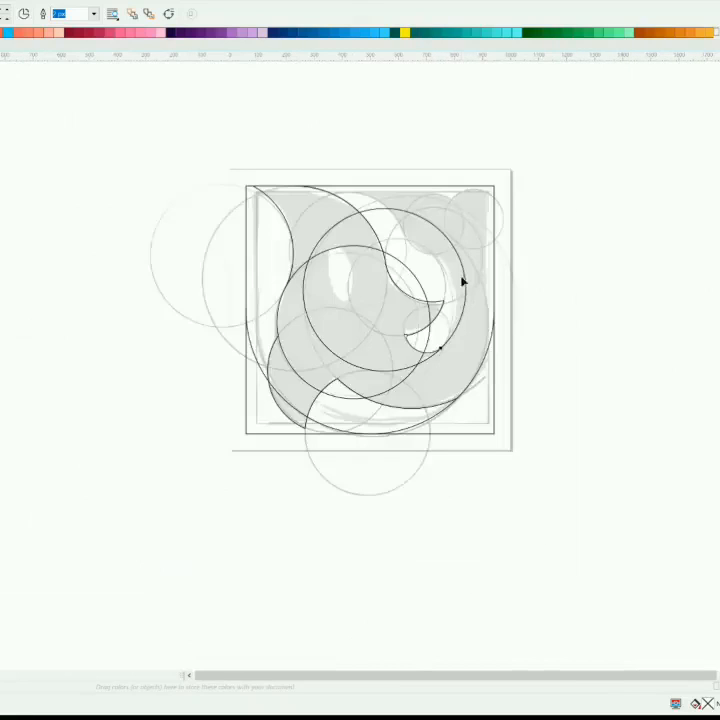
- Trim the newly drawn circle to its right-hand arc, rising from the small arc's end towards the upper-right sketched circles
{"action": "scroll", "coordinate": [435, 257], "scroll_direction": "up", "scroll_amount": 1}
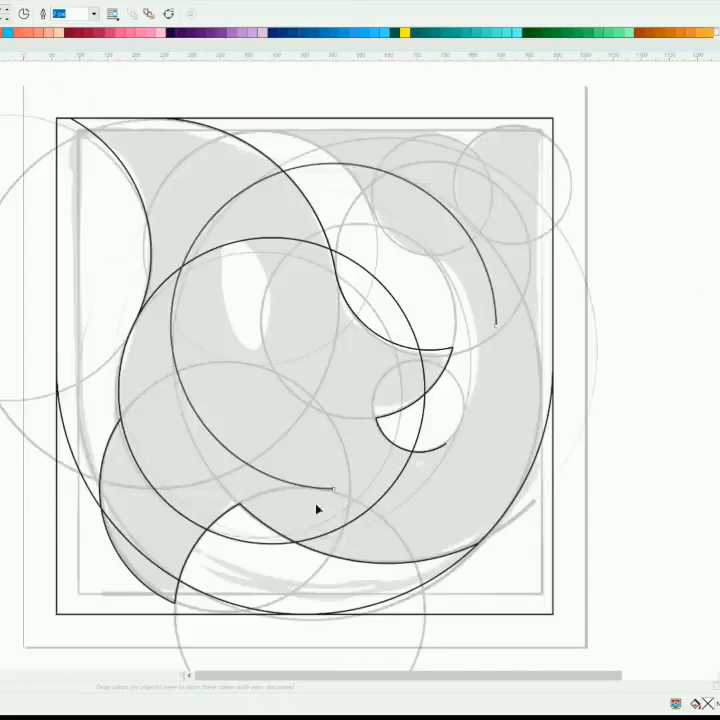
{"action": "left_click_drag", "start_coordinate": [238, 312], "coordinate": [507, 336]}
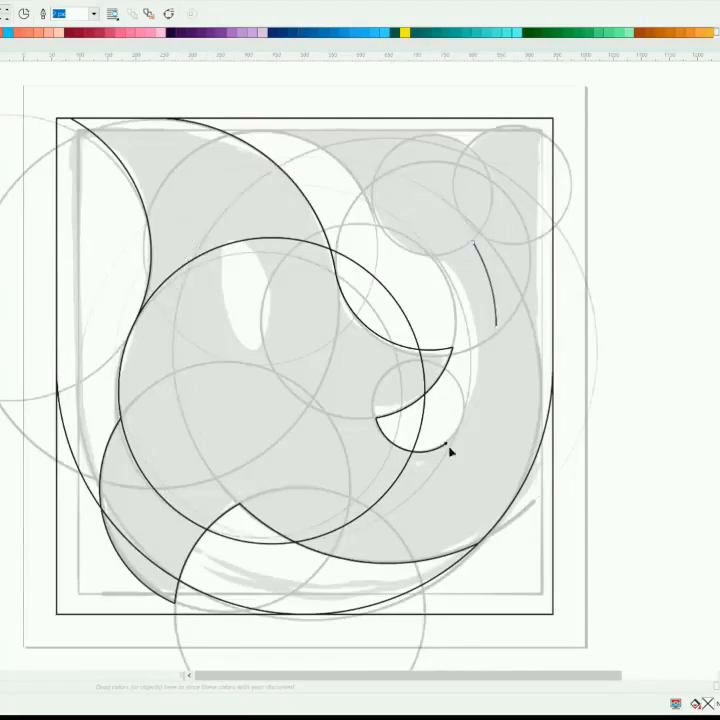
{"action": "scroll", "coordinate": [450, 452], "scroll_direction": "down", "scroll_amount": 2}
{"action": "scroll", "coordinate": [507, 355], "scroll_direction": "up", "scroll_amount": 1}
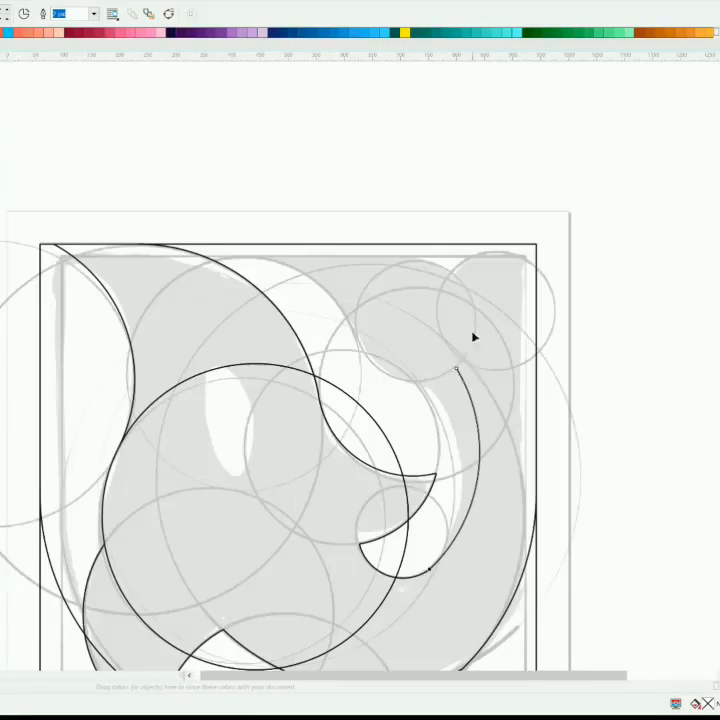
- Draw a circle over the upper-right sketched circle, then place it against the frame's top edge and scale it to reach the inner right arc
{"action": "left_click_drag", "start_coordinate": [343, 258], "coordinate": [474, 391]}
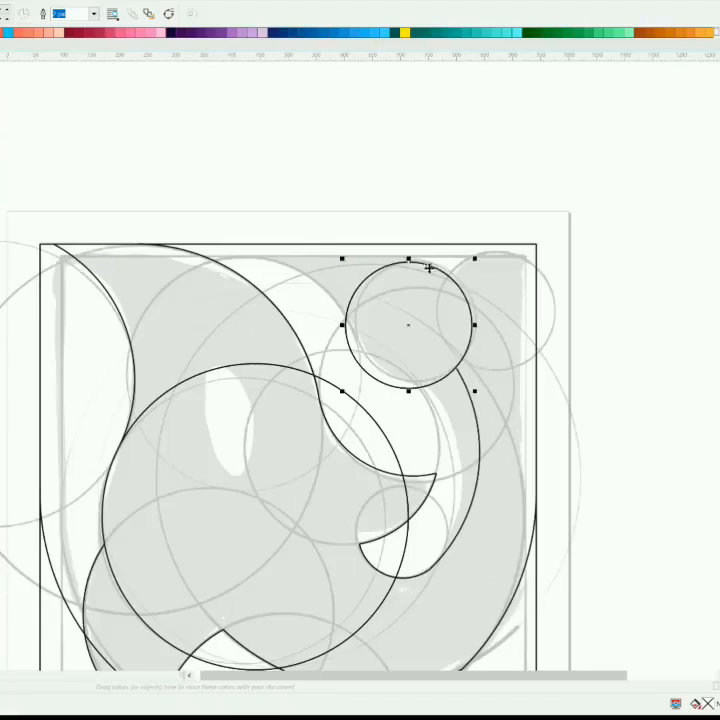
{"action": "key", "text": "F10"}
{"action": "left_click_drag", "start_coordinate": [427, 265], "coordinate": [437, 247]}
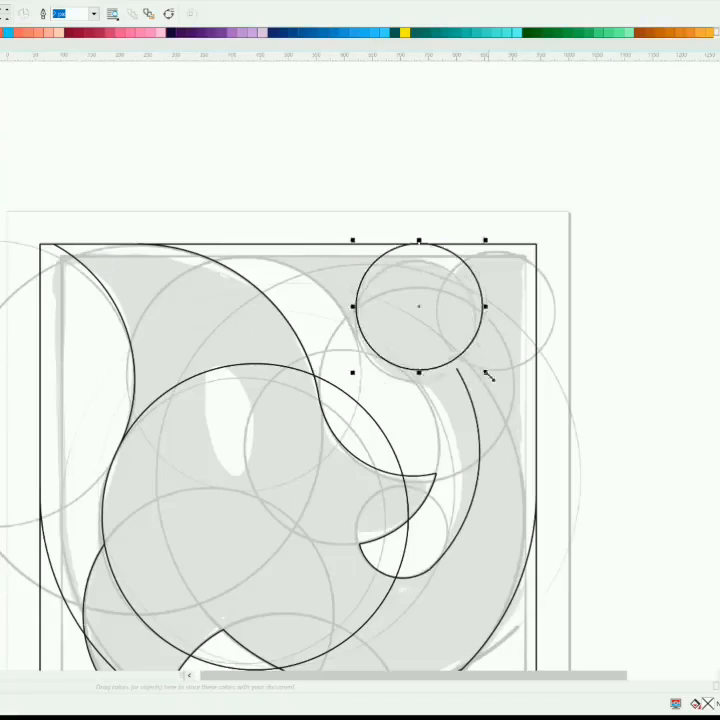
{"action": "left_click_drag", "start_coordinate": [486, 373], "coordinate": [493, 380]}
{"action": "left_click", "coordinate": [584, 379]}
{"action": "scroll", "coordinate": [434, 244], "scroll_direction": "up", "scroll_amount": 2}
{"action": "mouse_move", "coordinate": [405, 241]}
{"action": "left_mouse_down"}
{"action": "mouse_move", "coordinate": [399, 257]}
{"action": "mouse_move", "coordinate": [403, 246]}
{"action": "left_mouse_up"}
{"action": "scroll", "coordinate": [425, 250], "scroll_direction": "down", "scroll_amount": 1}
{"action": "scroll", "coordinate": [425, 258], "scroll_direction": "down", "scroll_amount": 1}
{"action": "scroll", "coordinate": [467, 380], "scroll_direction": "up", "scroll_amount": 1}
- Convert the upper-right circle to its lower arc, ending at the top of the inner right arc
{"action": "key", "text": "F10"}
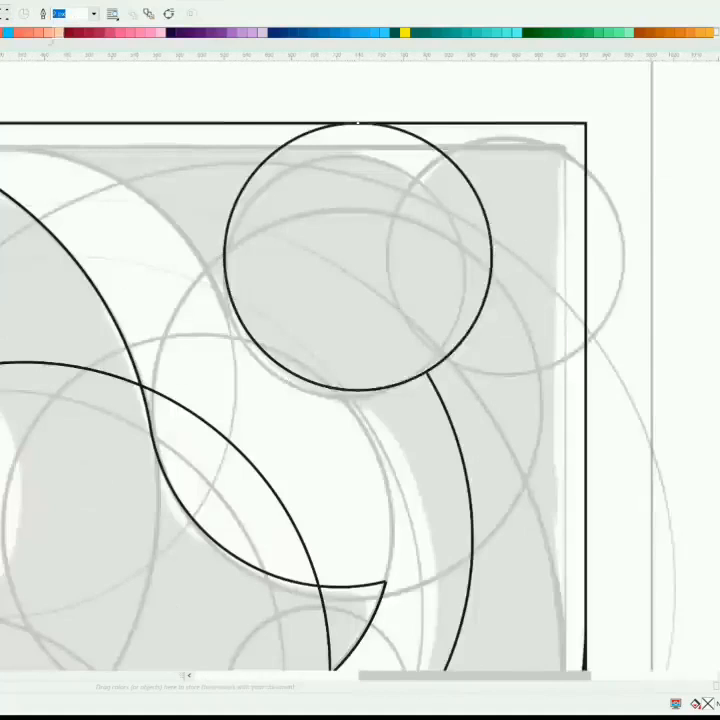
{"action": "left_click", "coordinate": [3, 13]}
{"action": "left_click_drag", "start_coordinate": [492, 258], "coordinate": [159, 363]}
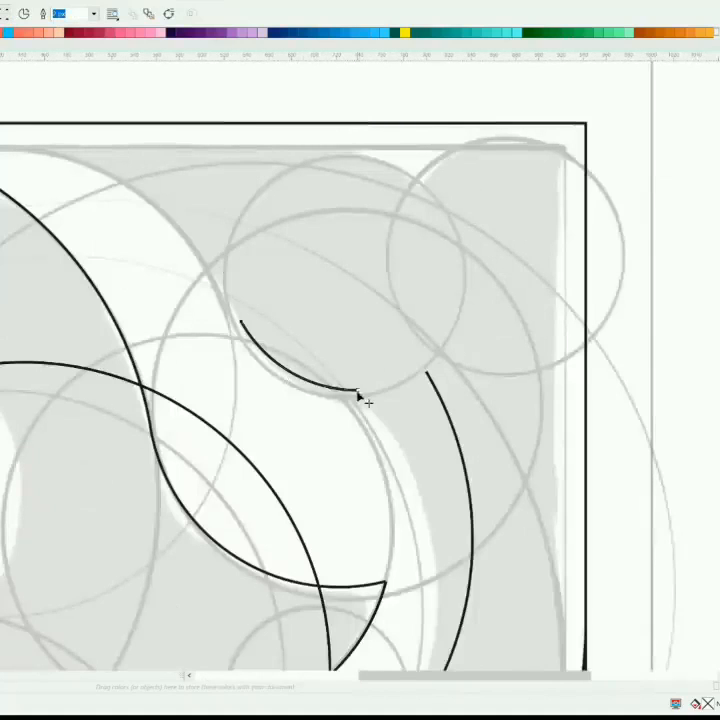
{"action": "left_click_drag", "start_coordinate": [357, 391], "coordinate": [426, 372]}
- Draw a larger circle touching the frame's top edge and fit its right side to the left end of the scooped arc
{"action": "key", "text": "F7"}
{"action": "scroll", "coordinate": [193, 267], "scroll_direction": "down", "scroll_amount": 1}
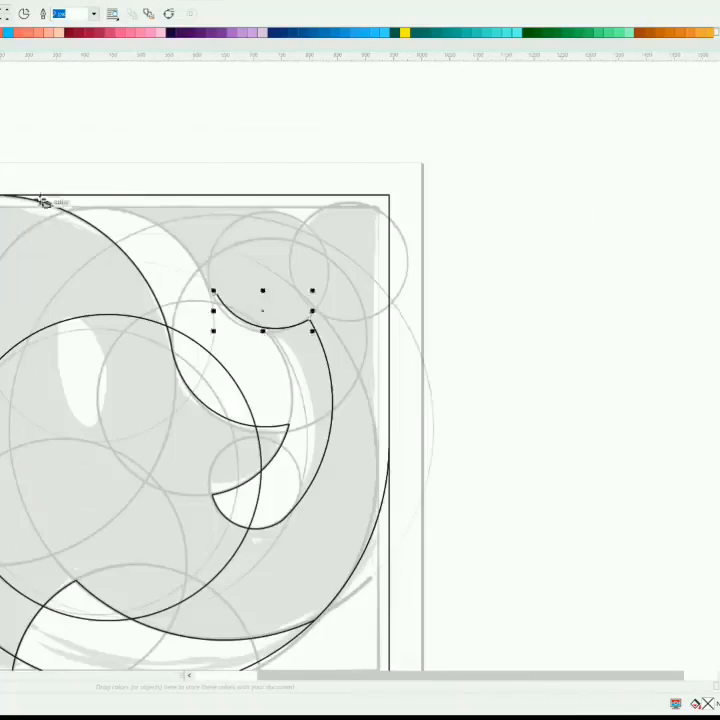
{"action": "left_click_drag", "start_coordinate": [37, 195], "coordinate": [238, 407]}
{"action": "left_click_drag", "start_coordinate": [151, 196], "coordinate": [116, 196]}
{"action": "scroll", "coordinate": [211, 293], "scroll_direction": "up", "scroll_amount": 2}
{"action": "left_click_drag", "start_coordinate": [207, 276], "coordinate": [233, 276]}
{"action": "scroll", "coordinate": [260, 303], "scroll_direction": "down", "scroll_amount": 2}
{"action": "left_click", "coordinate": [386, 334]}
- Extend the scooped arc's left end upward and shift the larger circle slightly left so the two curves meet smoothly
{"action": "left_click", "coordinate": [263, 310]}
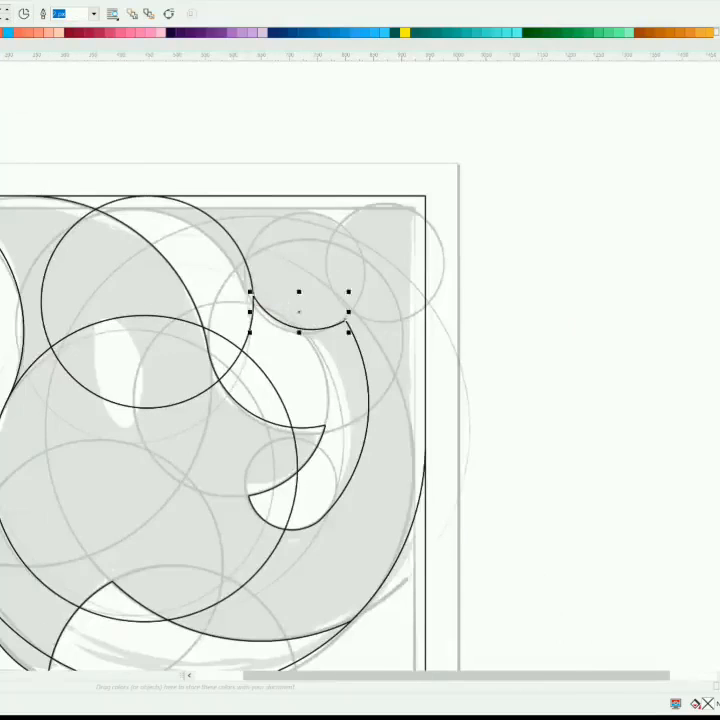
{"action": "key", "text": "F10"}
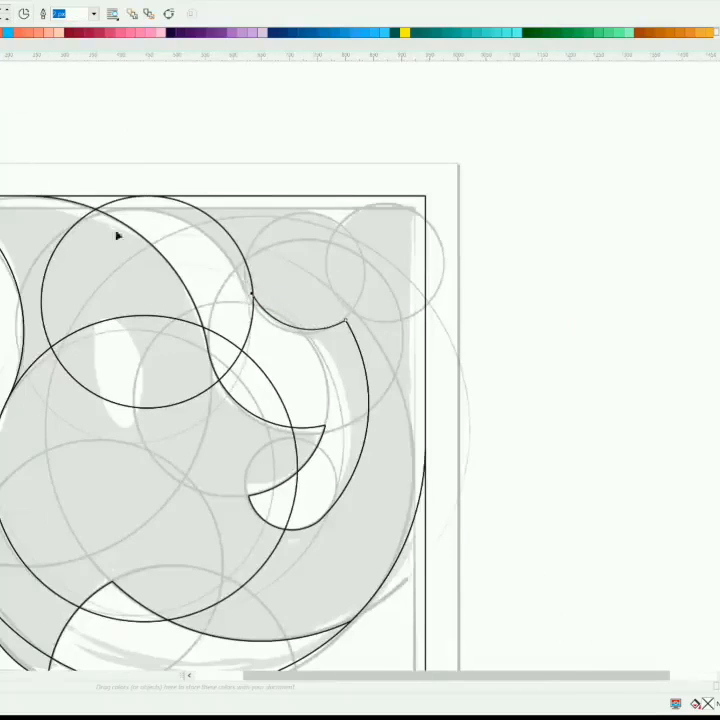
{"action": "key", "text": "space"}
{"action": "scroll", "coordinate": [215, 224], "scroll_direction": "up", "scroll_amount": 1}
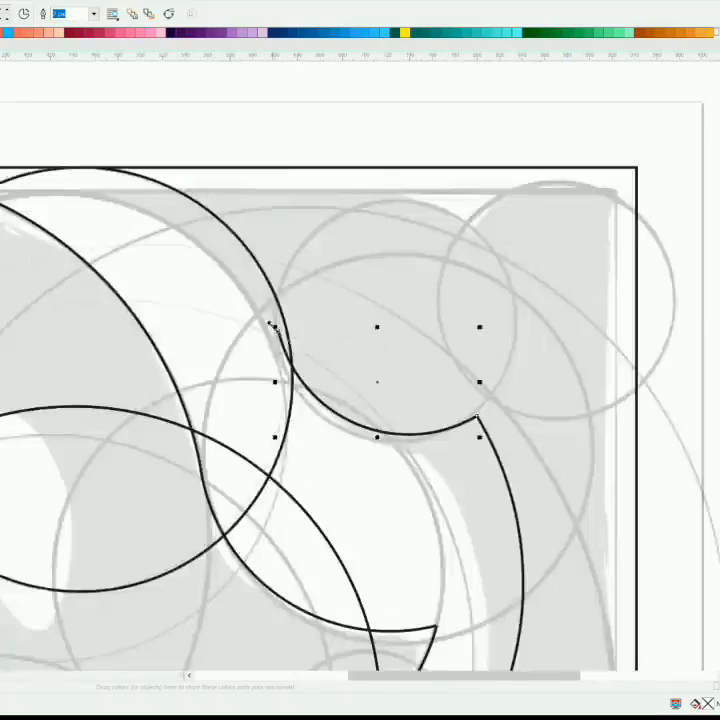
{"action": "left_click_drag", "start_coordinate": [289, 339], "coordinate": [278, 334]}
- Trim the larger circle to an arc running from the frame's top edge down to the scooped arc
{"action": "scroll", "coordinate": [217, 368], "scroll_direction": "down", "scroll_amount": 1}
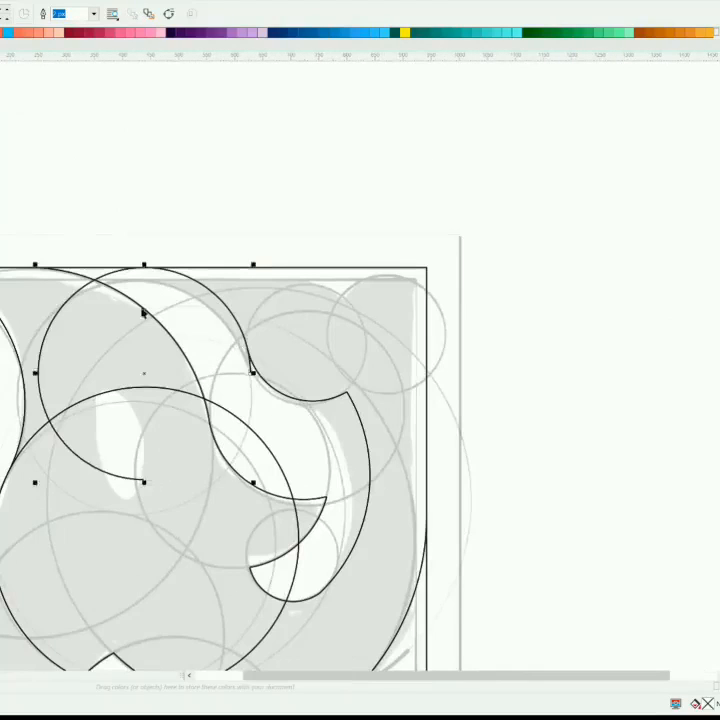
{"action": "key", "text": "F10"}
{"action": "left_click_drag", "start_coordinate": [143, 479], "coordinate": [255, 368]}
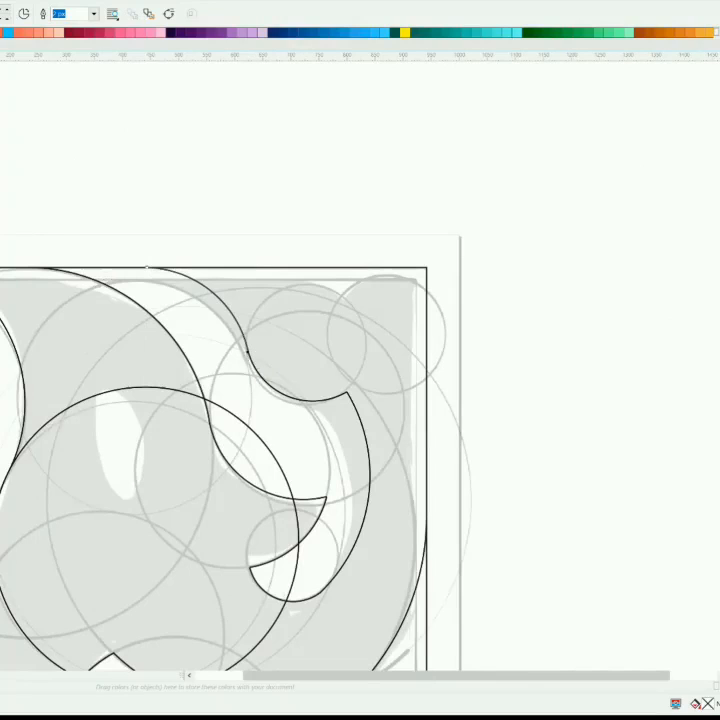
- Duplicate the scooped arc and reshape the copy into a short arc curving down from the frame's top edge
{"action": "left_click", "coordinate": [283, 397]}
{"action": "key", "text": "space"}
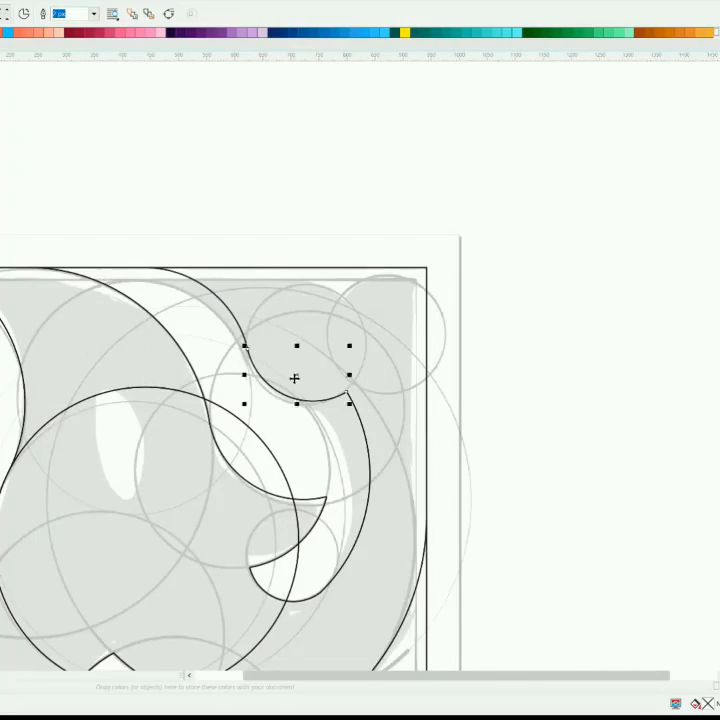
{"action": "key", "text": "space"}
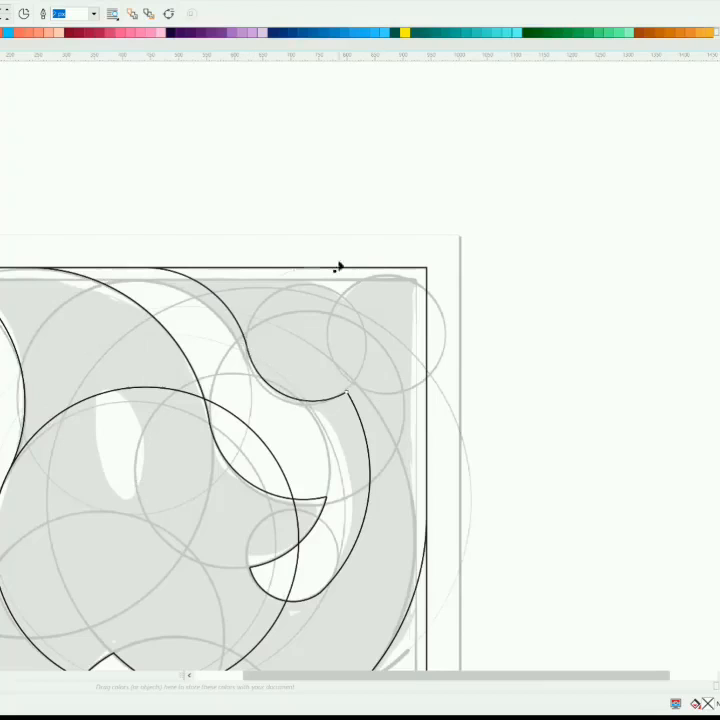
{"action": "left_click_drag", "start_coordinate": [338, 267], "coordinate": [362, 287]}
{"action": "left_click_drag", "start_coordinate": [278, 263], "coordinate": [362, 298]}
- Place a full-circle copy over the frame's upper-right corner and end the short top arc where it meets that circle
{"action": "key", "text": "space"}
{"action": "left_click", "coordinate": [330, 276]}
{"action": "left_click_drag", "start_coordinate": [324, 327], "coordinate": [430, 327]}
{"action": "left_click", "coordinate": [532, 270]}
{"action": "left_click", "coordinate": [351, 281]}
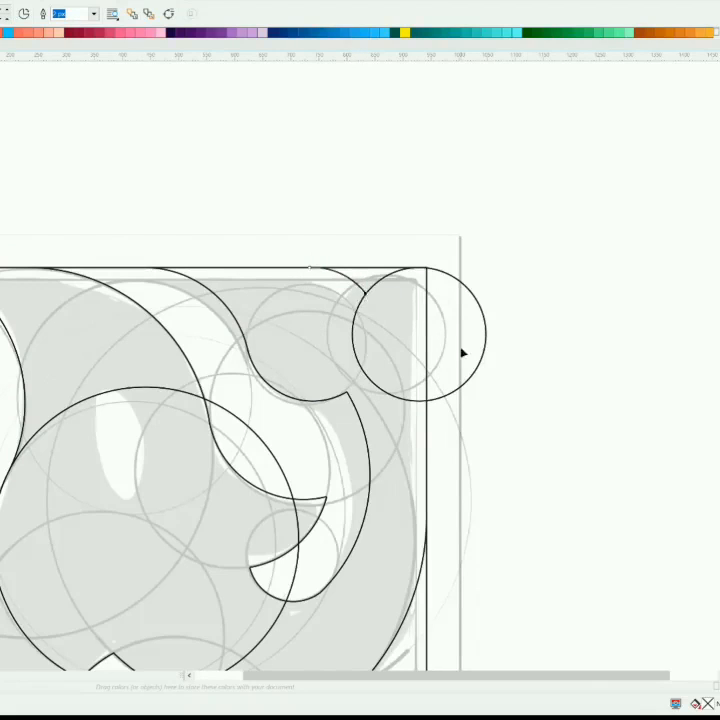
- Trim the corner circle to an arc running from the short top arc's end to the frame's upper-right corner
{"action": "scroll", "coordinate": [463, 352], "scroll_direction": "down", "scroll_amount": 2}
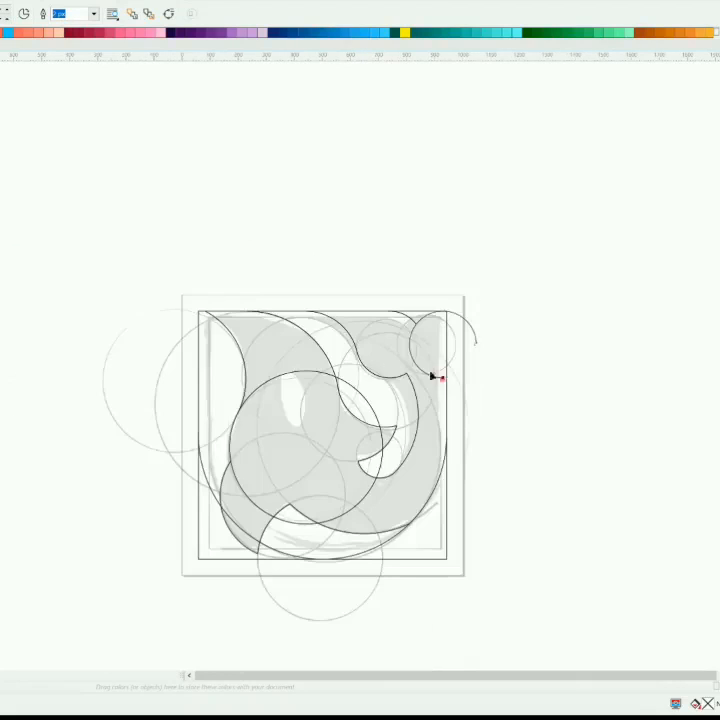
{"action": "left_click_drag", "start_coordinate": [431, 374], "coordinate": [416, 324]}
{"action": "scroll", "coordinate": [424, 474], "scroll_direction": "down", "scroll_amount": 2}
{"action": "scroll", "coordinate": [340, 476], "scroll_direction": "up", "scroll_amount": 2}
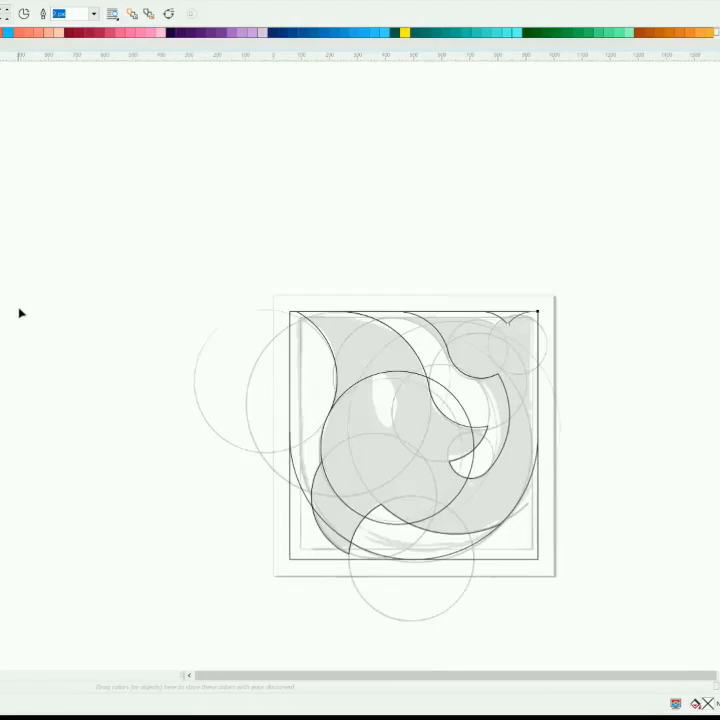
- Trim a copy of the square frame to its upper-left corner piece, ending where the large bottom arc and the upper arc meet it
{"action": "left_click", "coordinate": [315, 555]}
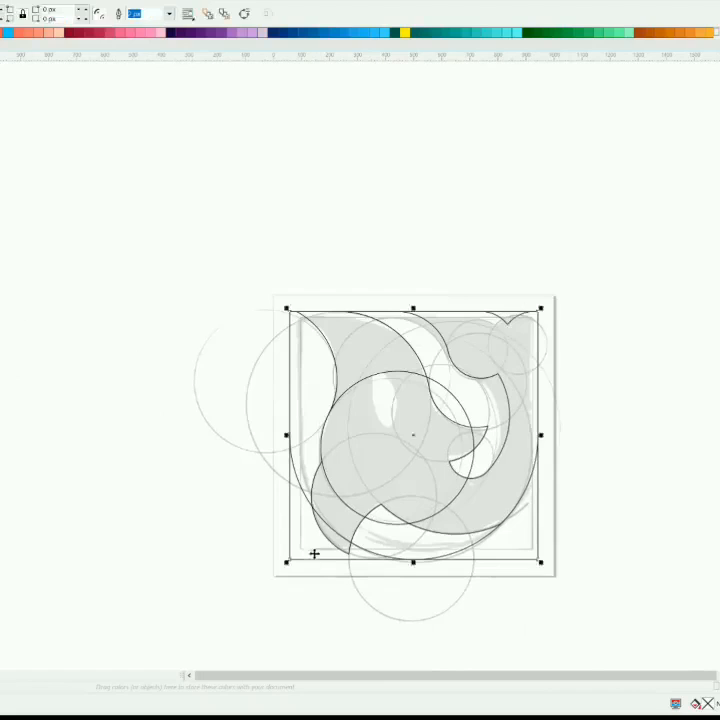
{"action": "scroll", "coordinate": [315, 553], "scroll_direction": "up", "scroll_amount": 1}
{"action": "left_click", "coordinate": [167, 564]}
{"action": "left_click", "coordinate": [266, 476]}
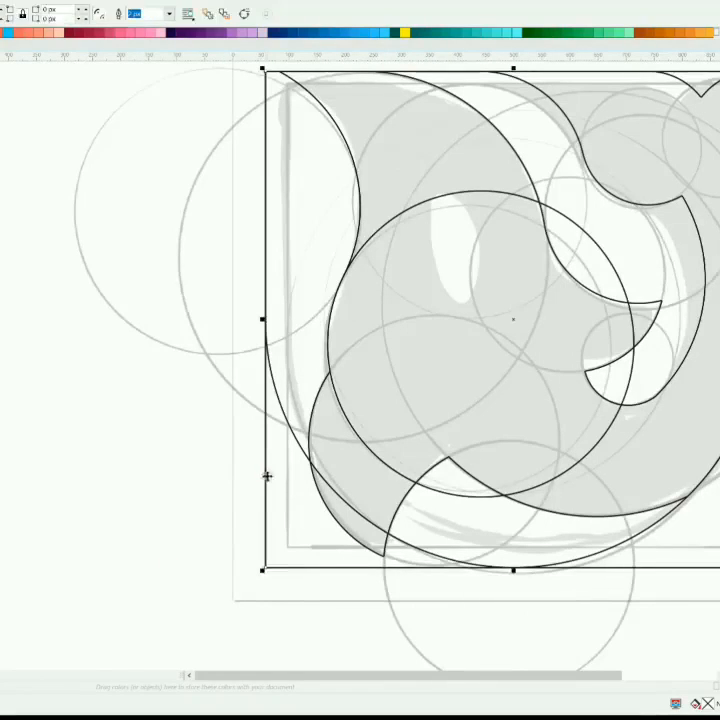
{"action": "double_click", "coordinate": [267, 476]}
{"action": "double_click", "coordinate": [266, 334]}
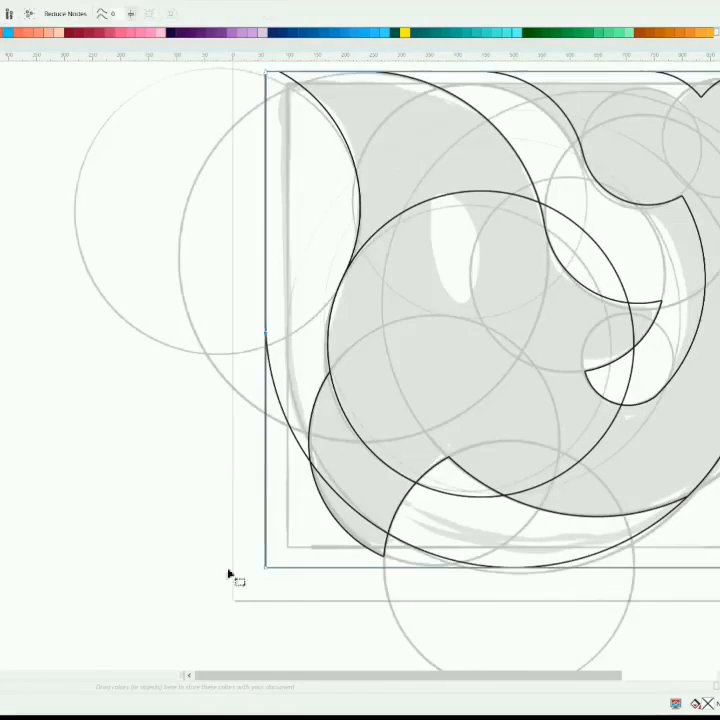
{"action": "double_click", "coordinate": [517, 567]}
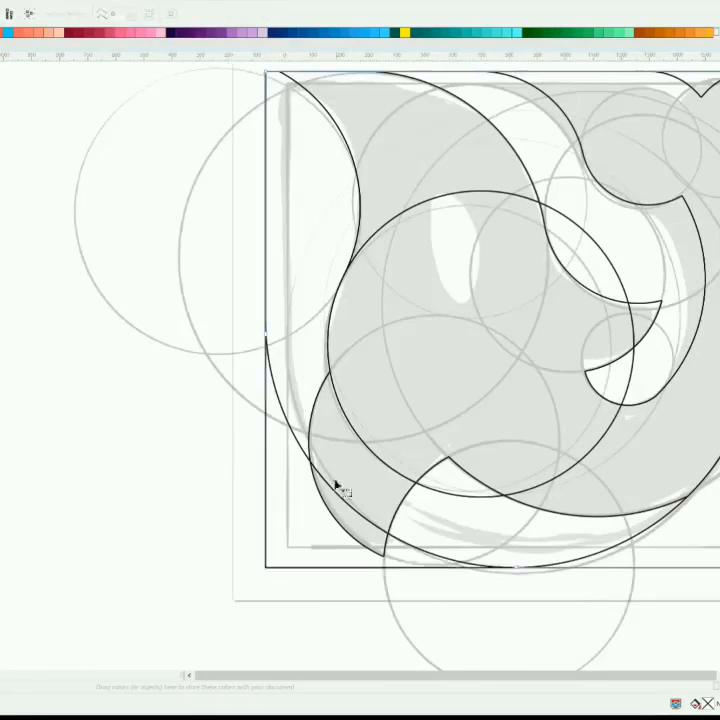
{"action": "scroll", "coordinate": [334, 482], "scroll_direction": "down", "scroll_amount": 1}
{"action": "scroll", "coordinate": [318, 280], "scroll_direction": "up", "scroll_amount": 2}
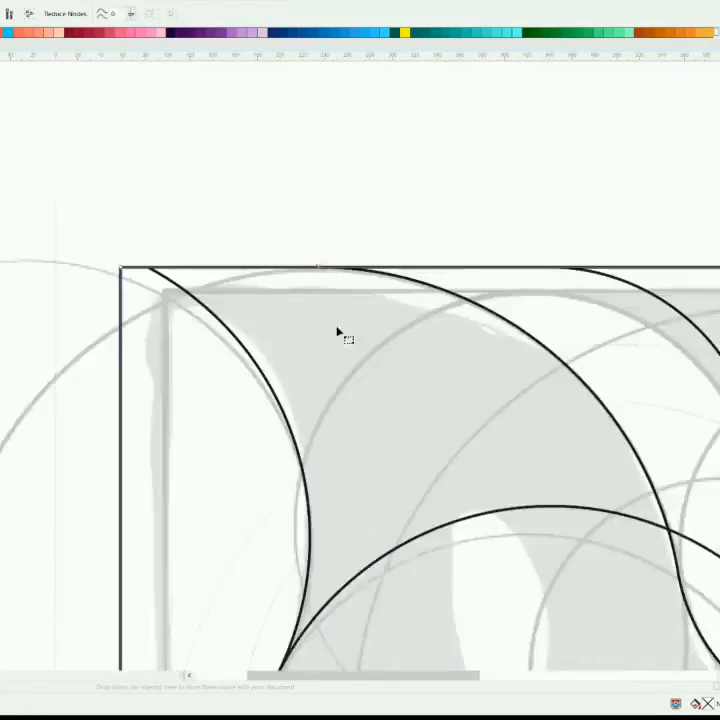
{"action": "scroll", "coordinate": [337, 333], "scroll_direction": "down", "scroll_amount": 2}
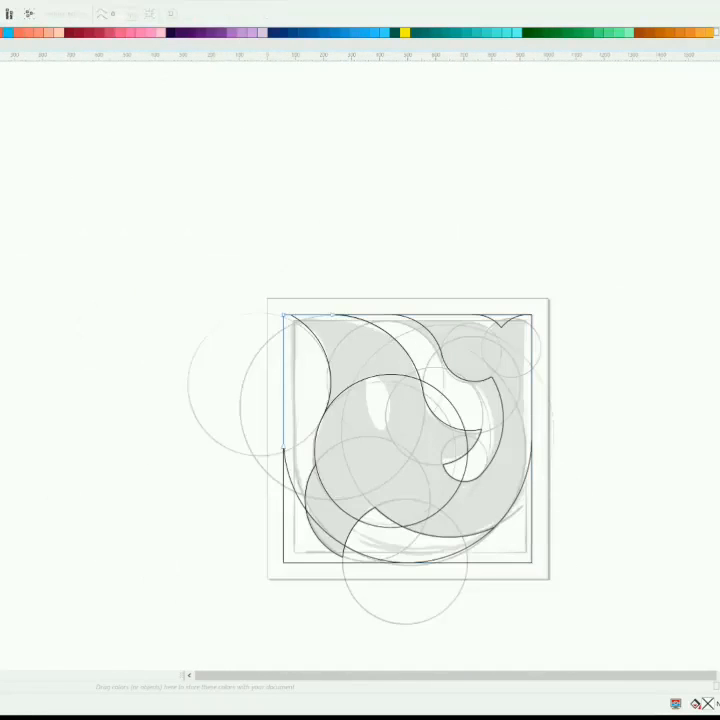
- Convert the remaining frame to curves and add a node on its right edge where the large bottom arc begins
{"action": "key", "text": "space"}
{"action": "left_click", "coordinate": [8, 294]}
{"action": "left_click", "coordinate": [322, 532]}
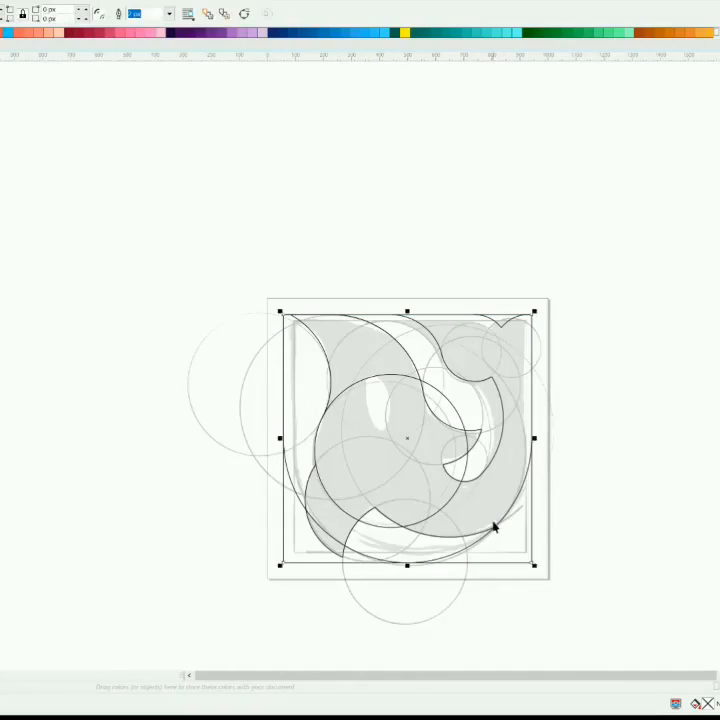
{"action": "scroll", "coordinate": [441, 577], "scroll_direction": "up", "scroll_amount": 3}
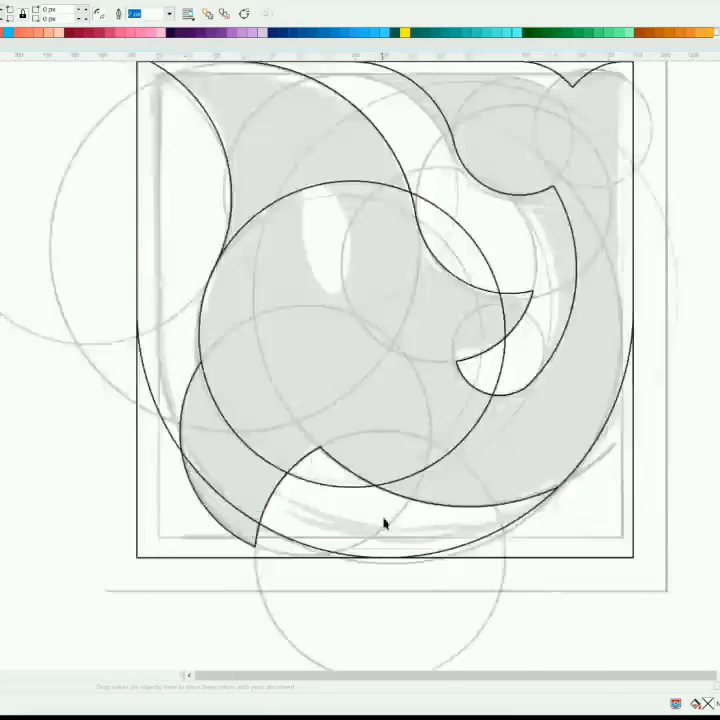
{"action": "scroll", "coordinate": [471, 284], "scroll_direction": "down", "scroll_amount": 1}
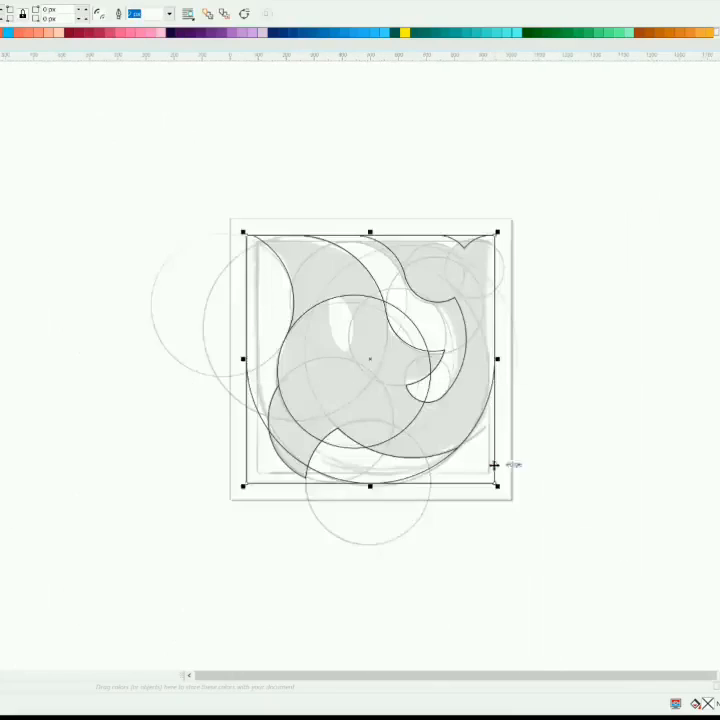
{"action": "key", "text": "ctrl+q"}
{"action": "key", "text": "F10"}
{"action": "scroll", "coordinate": [497, 373], "scroll_direction": "up", "scroll_amount": 1}
{"action": "scroll", "coordinate": [497, 373], "scroll_direction": "up", "scroll_amount": 3}
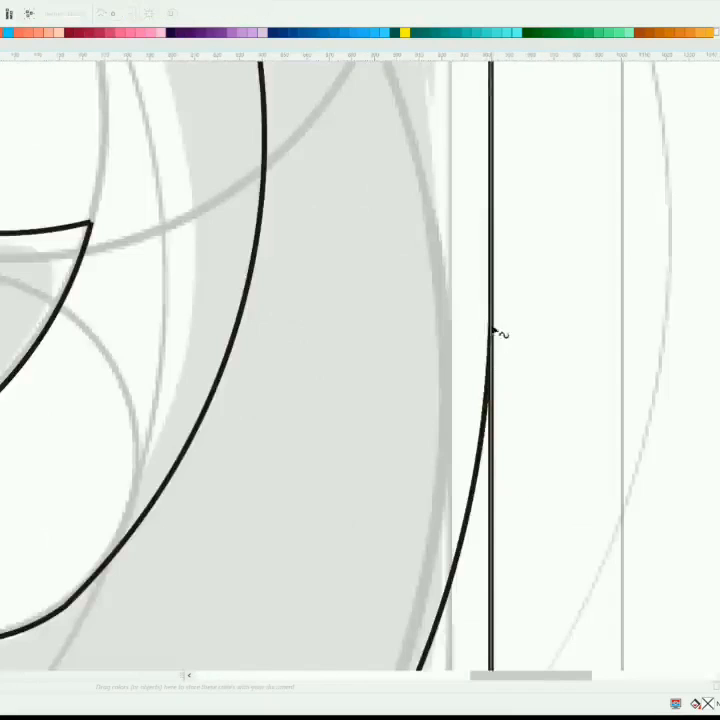
{"action": "scroll", "coordinate": [493, 332], "scroll_direction": "down", "scroll_amount": 5}
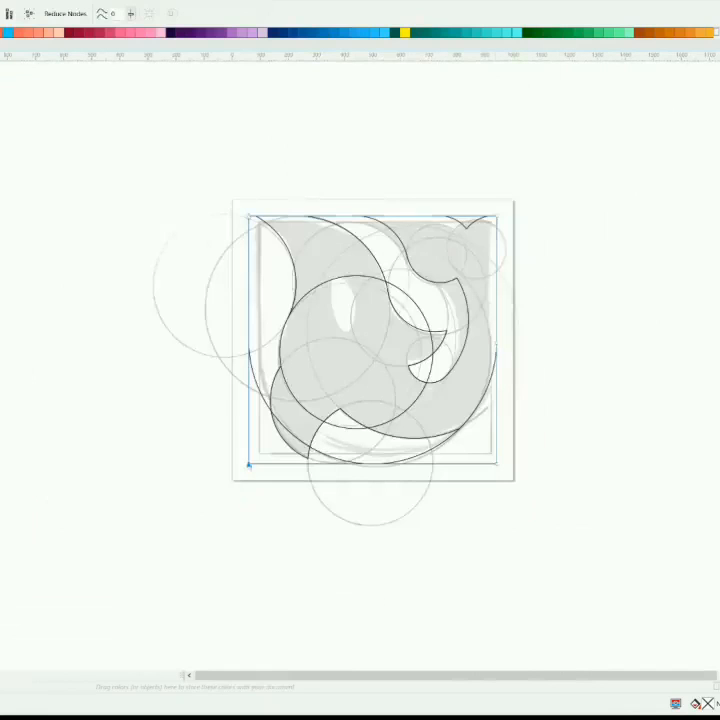
- Cut this frame curve down to the right-edge segment between the upper-right corner and the large bottom arc
{"action": "key", "text": "Delete"}
{"action": "scroll", "coordinate": [469, 271], "scroll_direction": "up", "scroll_amount": 2}
{"action": "scroll", "coordinate": [465, 289], "scroll_direction": "down", "scroll_amount": 2}
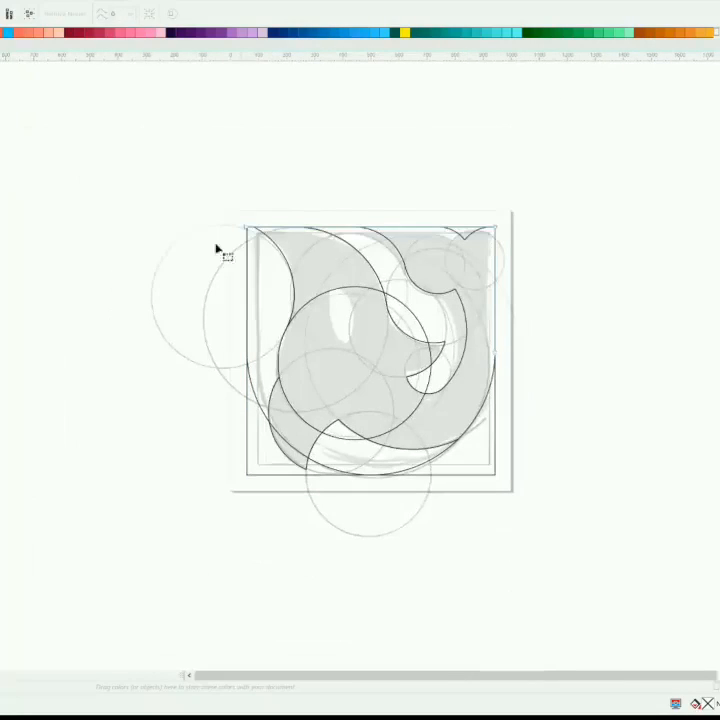
{"action": "left_click", "coordinate": [246, 227]}
{"action": "key", "text": "Delete"}
{"action": "scroll", "coordinate": [447, 230], "scroll_direction": "up", "scroll_amount": 1}
{"action": "key", "text": "space"}
{"action": "key", "text": "Delete"}
- Add nodes on the last full frame's top edge where the middle arc and the short corner arc begin
{"action": "scroll", "coordinate": [498, 222], "scroll_direction": "up", "scroll_amount": 1}
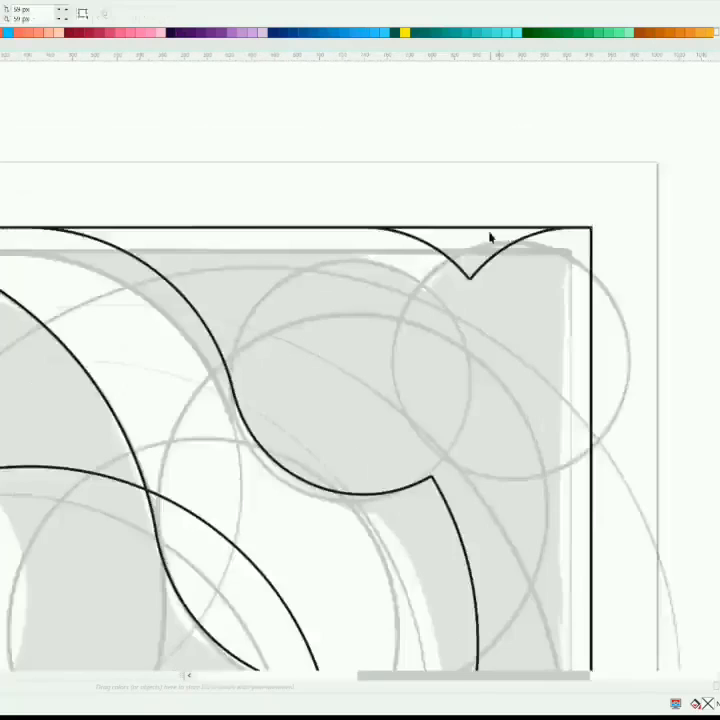
{"action": "left_click", "coordinate": [490, 237]}
{"action": "scroll", "coordinate": [508, 237], "scroll_direction": "down", "scroll_amount": 1}
{"action": "scroll", "coordinate": [250, 183], "scroll_direction": "down", "scroll_amount": 1}
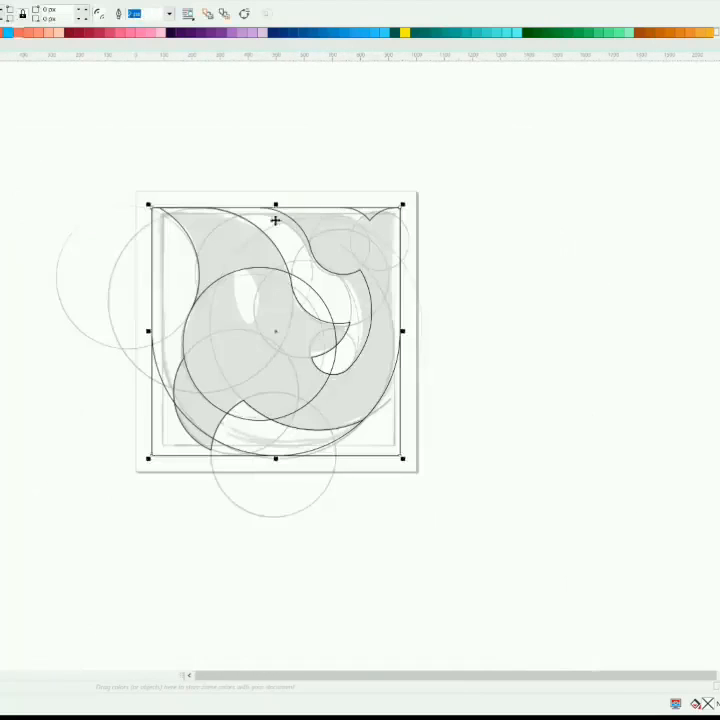
{"action": "key", "text": "space"}
{"action": "scroll", "coordinate": [263, 209], "scroll_direction": "up", "scroll_amount": 2}
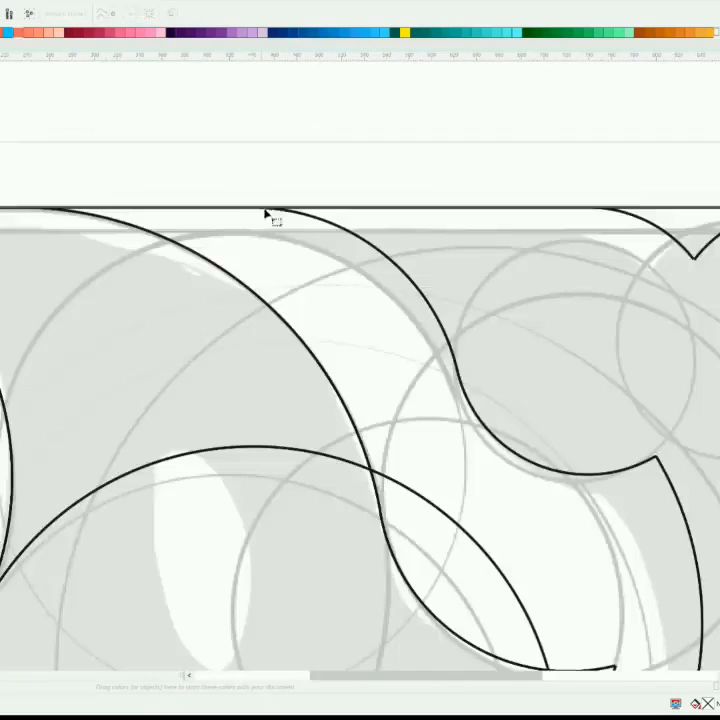
{"action": "double_click", "coordinate": [262, 208]}
{"action": "left_click", "coordinate": [594, 208]}
- Delete the frame's other nodes to reduce it to the top-edge segment between the middle arc and the short corner arc
{"action": "scroll", "coordinate": [506, 251], "scroll_direction": "down", "scroll_amount": 2}
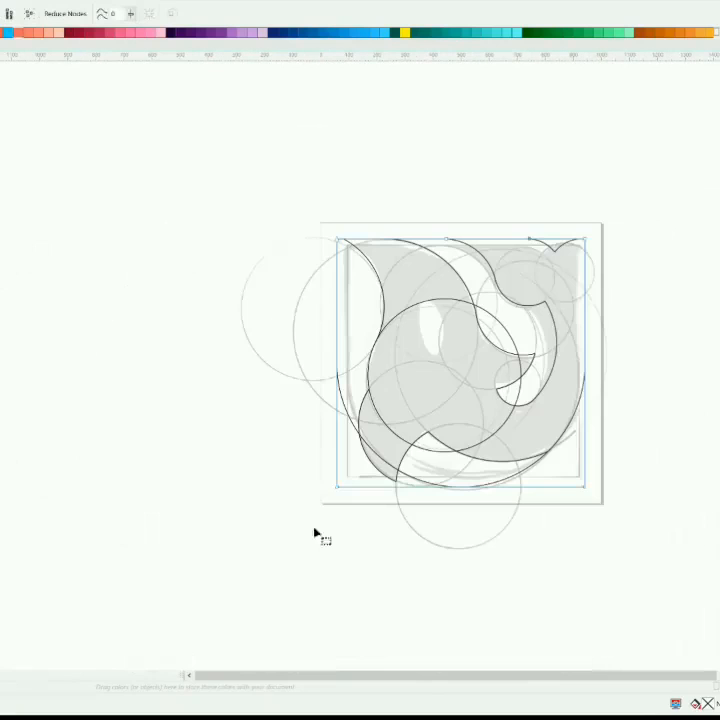
{"action": "key", "text": "Delete"}
{"action": "left_click_drag", "start_coordinate": [566, 220], "coordinate": [611, 285]}
{"action": "key", "text": "Delete"}
{"action": "key", "text": "ctrl+z"}
{"action": "left_click_drag", "start_coordinate": [559, 530], "coordinate": [612, 455]}
{"action": "key", "text": "Delete"}
{"action": "left_click", "coordinate": [582, 241]}
{"action": "key", "text": "Delete"}
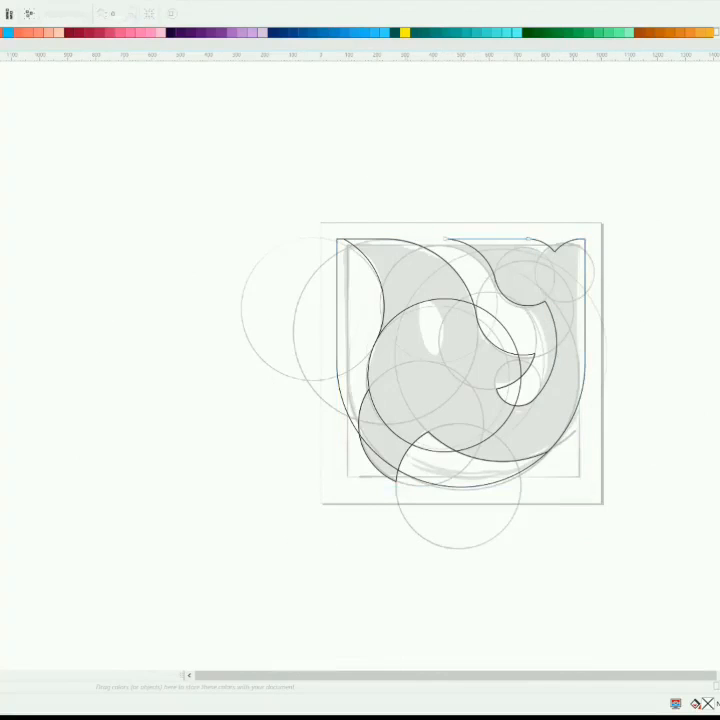
- Place a copy of the complete traced outline in the empty area beside the page, leaving the sketch behind
{"action": "left_click", "coordinate": [66, 474]}
{"action": "key", "text": "space"}
{"action": "left_click_drag", "start_coordinate": [324, 509], "coordinate": [589, 259]}
{"action": "left_click_drag", "start_coordinate": [469, 366], "coordinate": [100, 404]}
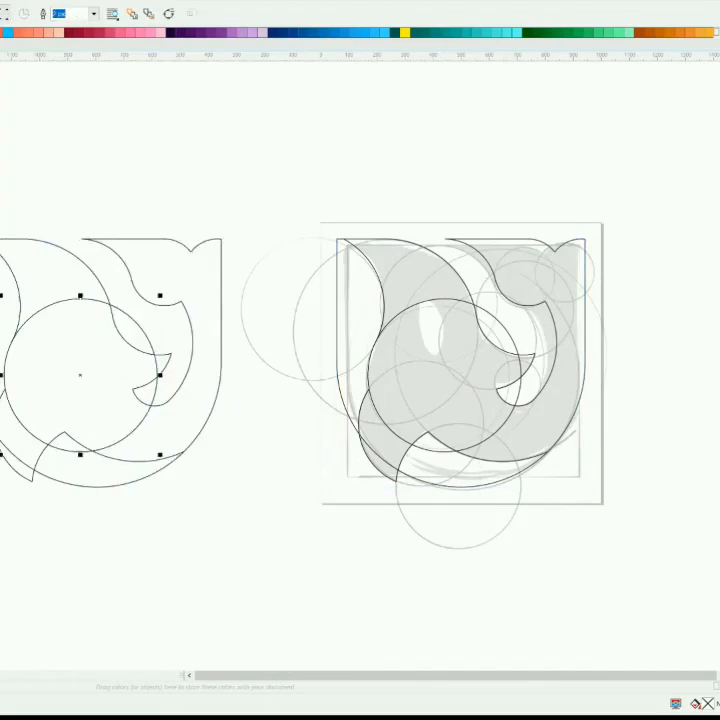
- Trim the copy's central circle to the short arc joining the upper-left curve to the lower-left fin curve
{"action": "scroll", "coordinate": [198, 397], "scroll_direction": "up", "scroll_amount": 2}
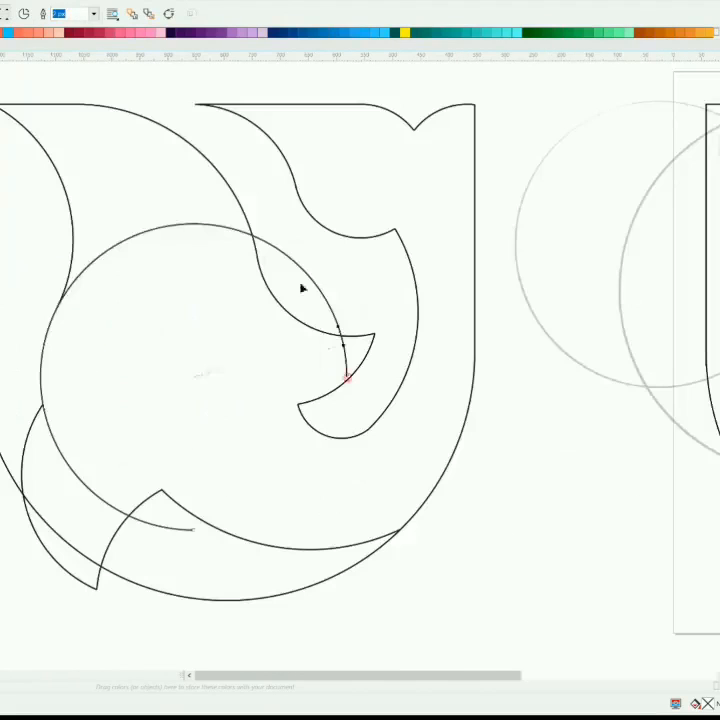
{"action": "left_click_drag", "start_coordinate": [301, 288], "coordinate": [61, 300]}
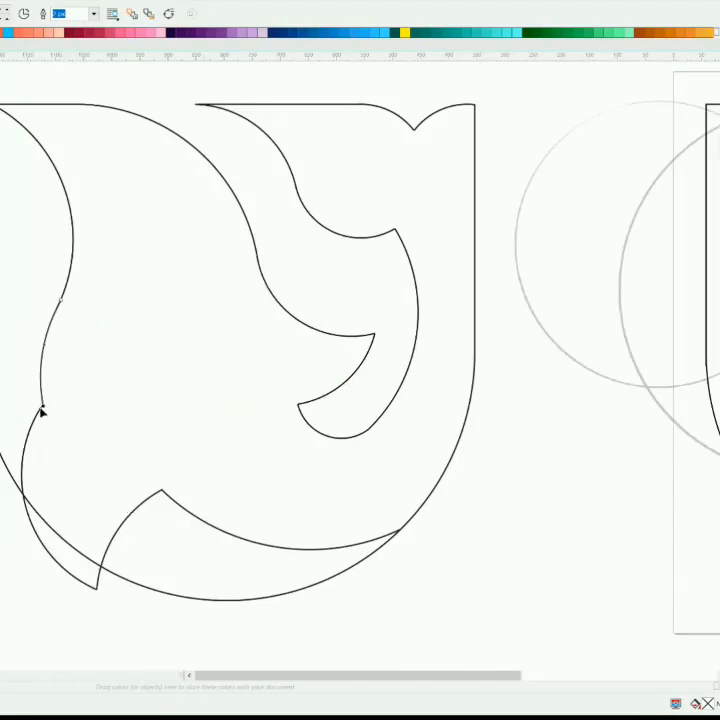
{"action": "scroll", "coordinate": [42, 412], "scroll_direction": "up", "scroll_amount": 3}
{"action": "scroll", "coordinate": [100, 475], "scroll_direction": "down", "scroll_amount": 3}
{"action": "scroll", "coordinate": [109, 230], "scroll_direction": "up", "scroll_amount": 3}
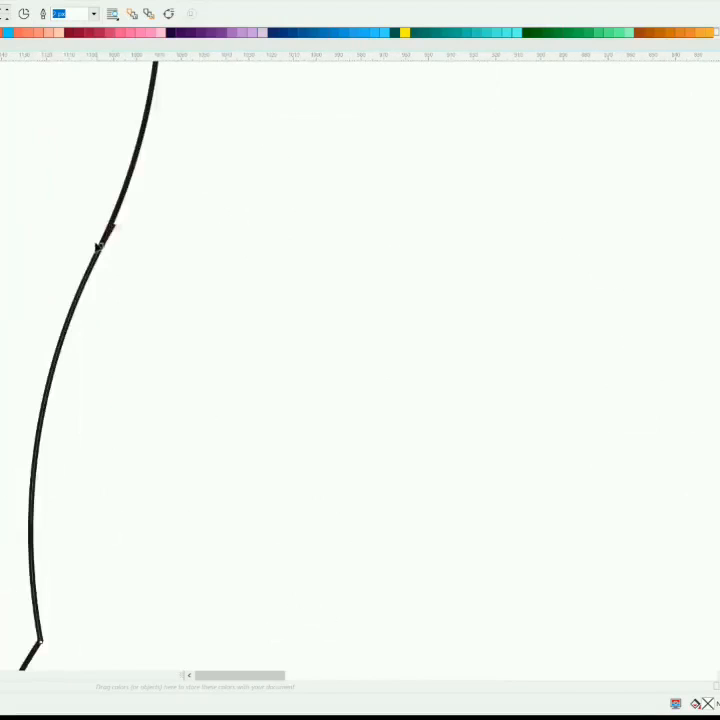
{"action": "scroll", "coordinate": [99, 252], "scroll_direction": "down", "scroll_amount": 3}
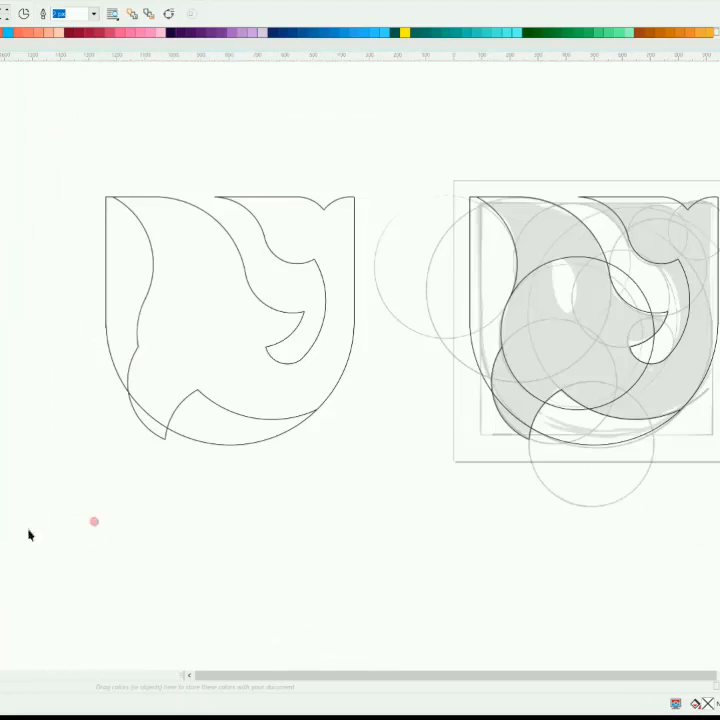
- Fill the copied outline's enclosed areas with black and no outline
{"action": "left_click", "coordinate": [323, 334]}
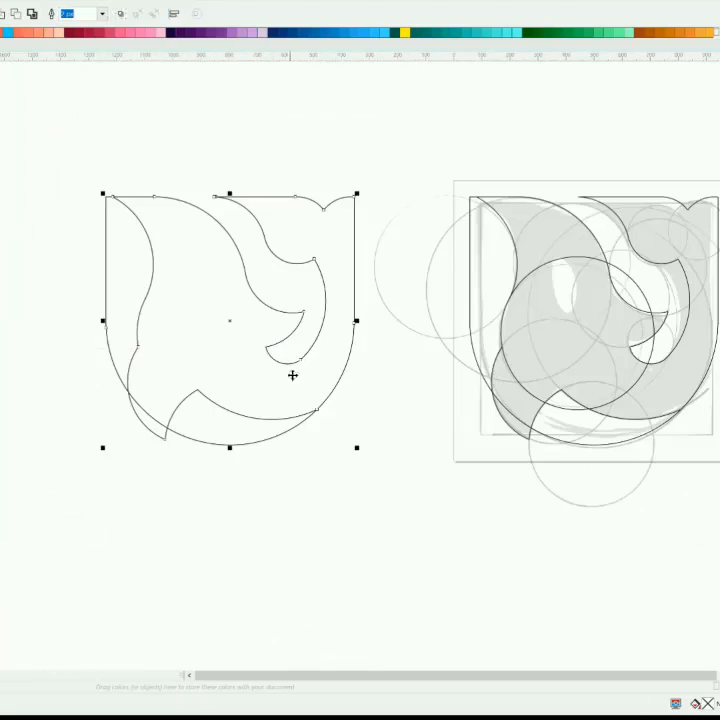
{"action": "key", "text": "ctrl+l"}
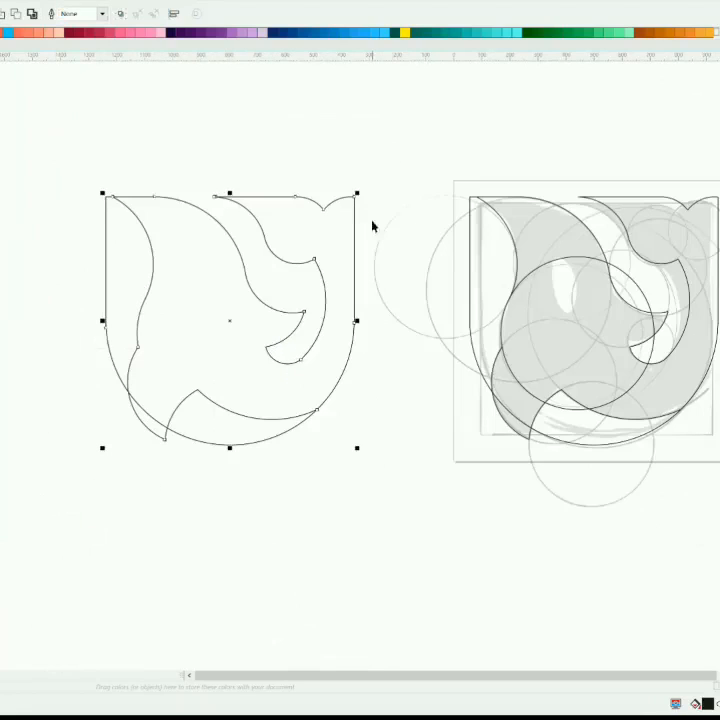
{"action": "key", "text": "ctrl+l"}
{"action": "key", "text": "ctrl+k"}
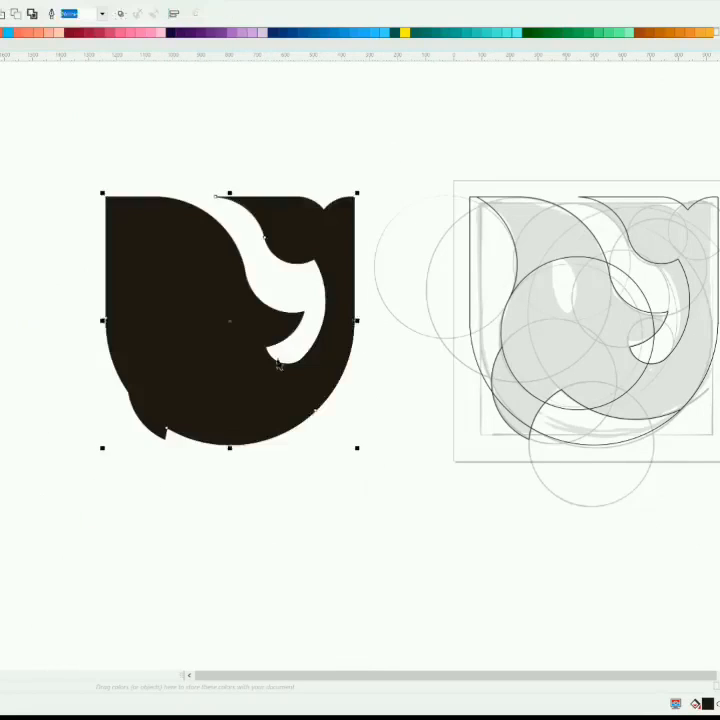
- Remove the black fill from the area beside the left curves and from the crescent beneath the belly curve
{"action": "left_click", "coordinate": [379, 464]}
{"action": "left_click", "coordinate": [124, 328]}
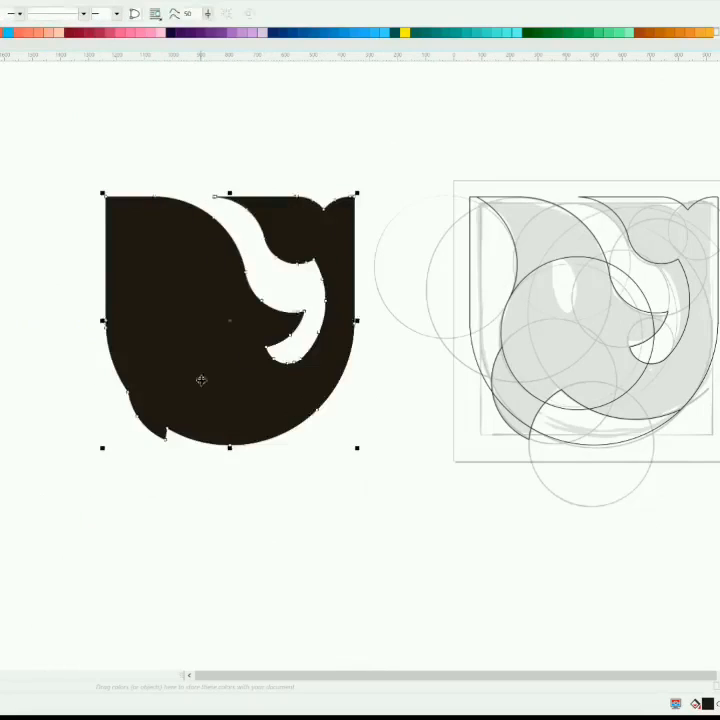
{"action": "left_click_drag", "start_coordinate": [231, 320], "coordinate": [322, 260]}
{"action": "key", "text": "ctrl+z"}
{"action": "left_click", "coordinate": [214, 438]}
{"action": "left_click", "coordinate": [129, 301], "text": "shift"}
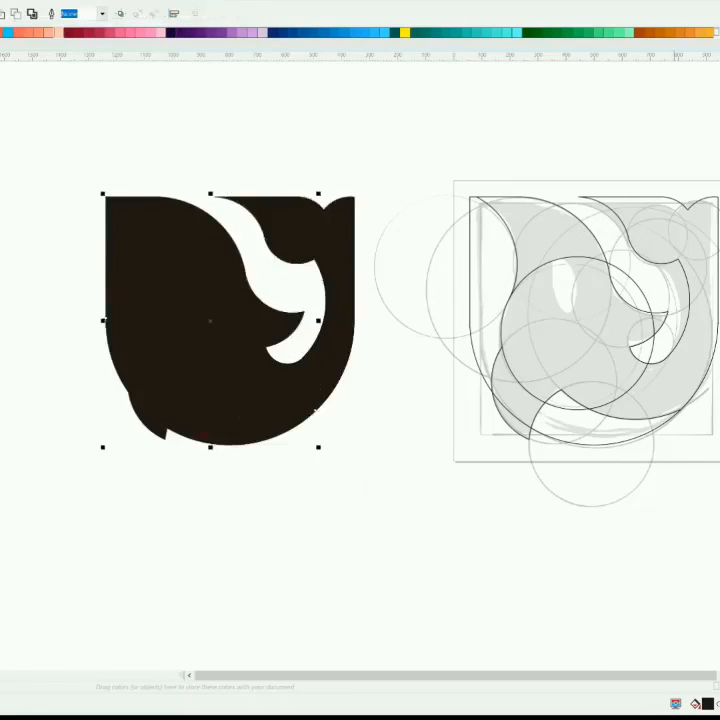
{"action": "left_click", "coordinate": [249, 503]}
{"action": "left_click_drag", "start_coordinate": [379, 123], "coordinate": [18, 480]}
- Draw a tall, narrow ellipse as an eye in the black head, tilt it slightly counterclockwise and make it white
{"action": "scroll", "coordinate": [144, 237], "scroll_direction": "up", "scroll_amount": 1}
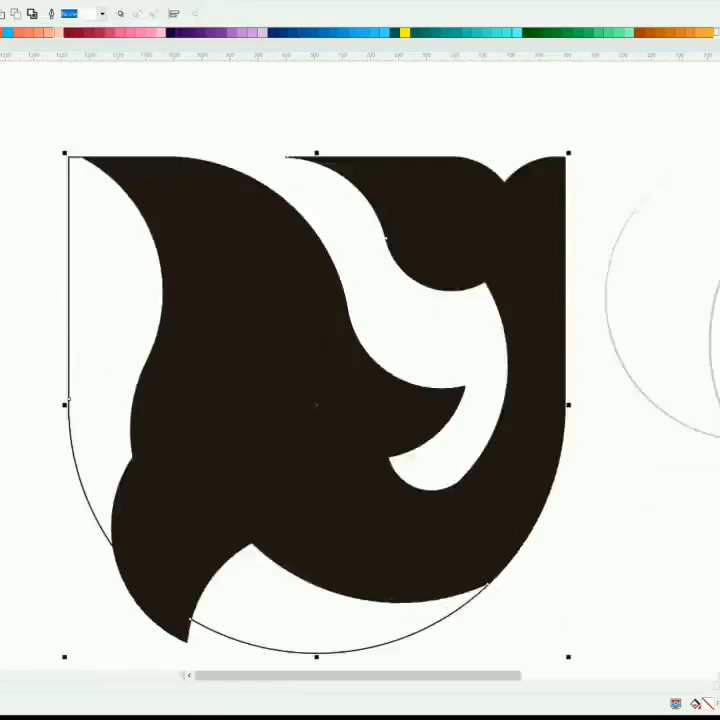
{"action": "scroll", "coordinate": [274, 349], "scroll_direction": "down", "scroll_amount": 1}
{"action": "scroll", "coordinate": [556, 345], "scroll_direction": "up", "scroll_amount": 1}
{"action": "key", "text": "F7"}
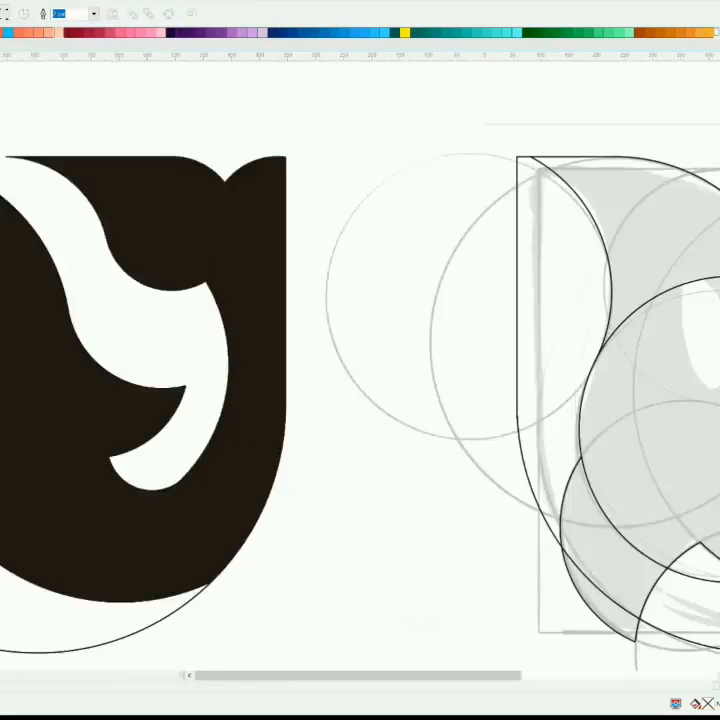
{"action": "scroll", "coordinate": [566, 273], "scroll_direction": "down", "scroll_amount": 1}
{"action": "scroll", "coordinate": [270, 301], "scroll_direction": "up", "scroll_amount": 1}
{"action": "left_click", "coordinate": [270, 301]}
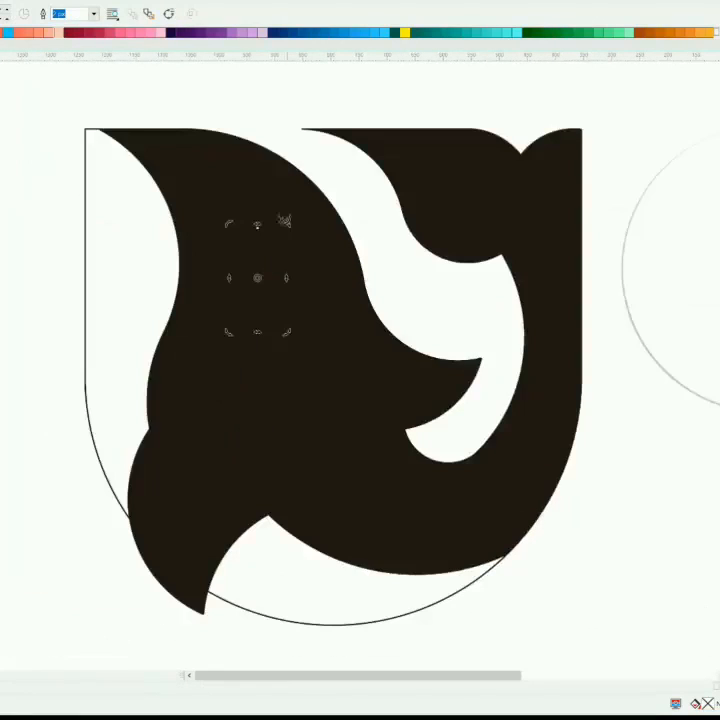
{"action": "left_click_drag", "start_coordinate": [286, 222], "coordinate": [270, 206]}
{"action": "left_click", "coordinate": [2, 32]}
{"action": "left_click", "coordinate": [8, 424]}
{"action": "scroll", "coordinate": [347, 414], "scroll_direction": "down", "scroll_amount": 1}
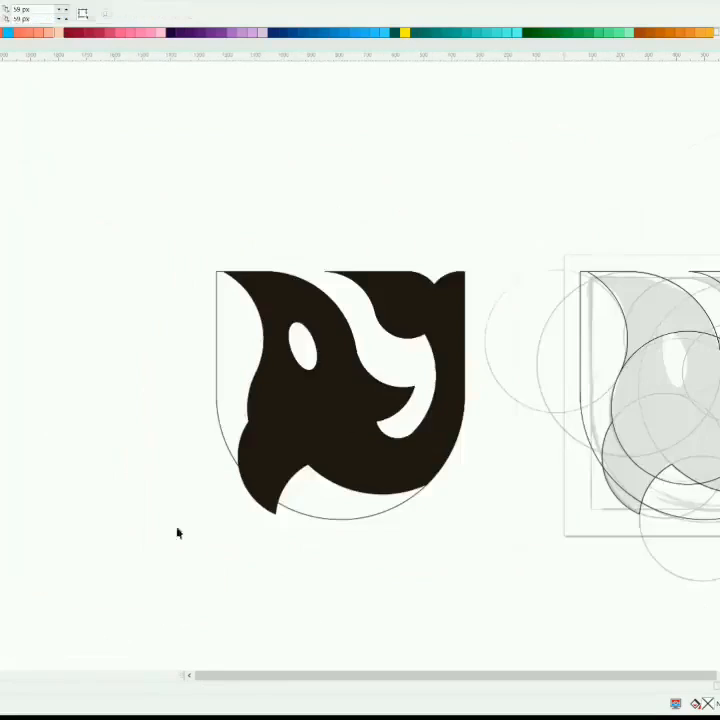
- Select all the shapes of the filled logo copy together with its eye
{"action": "left_click_drag", "start_coordinate": [177, 534], "coordinate": [510, 256]}
{"action": "scroll", "coordinate": [317, 345], "scroll_direction": "up", "scroll_amount": 1}
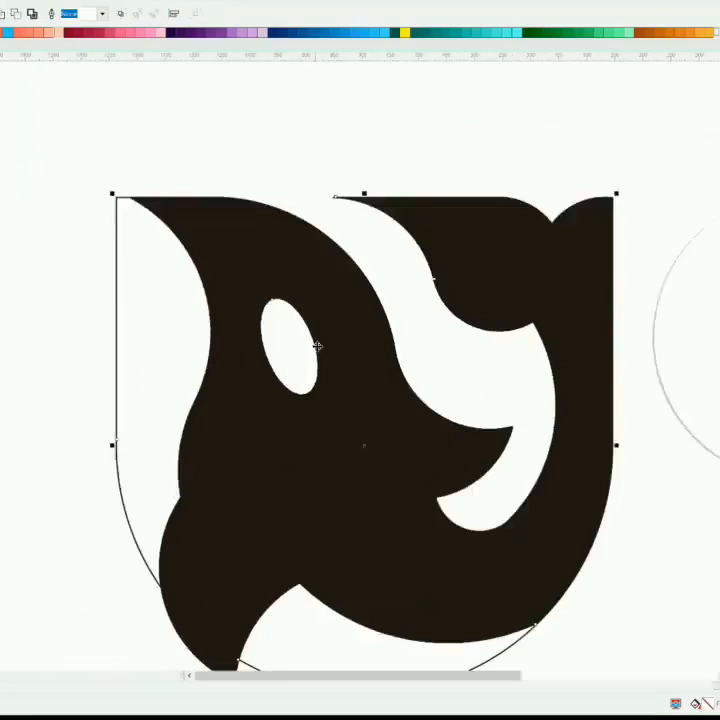